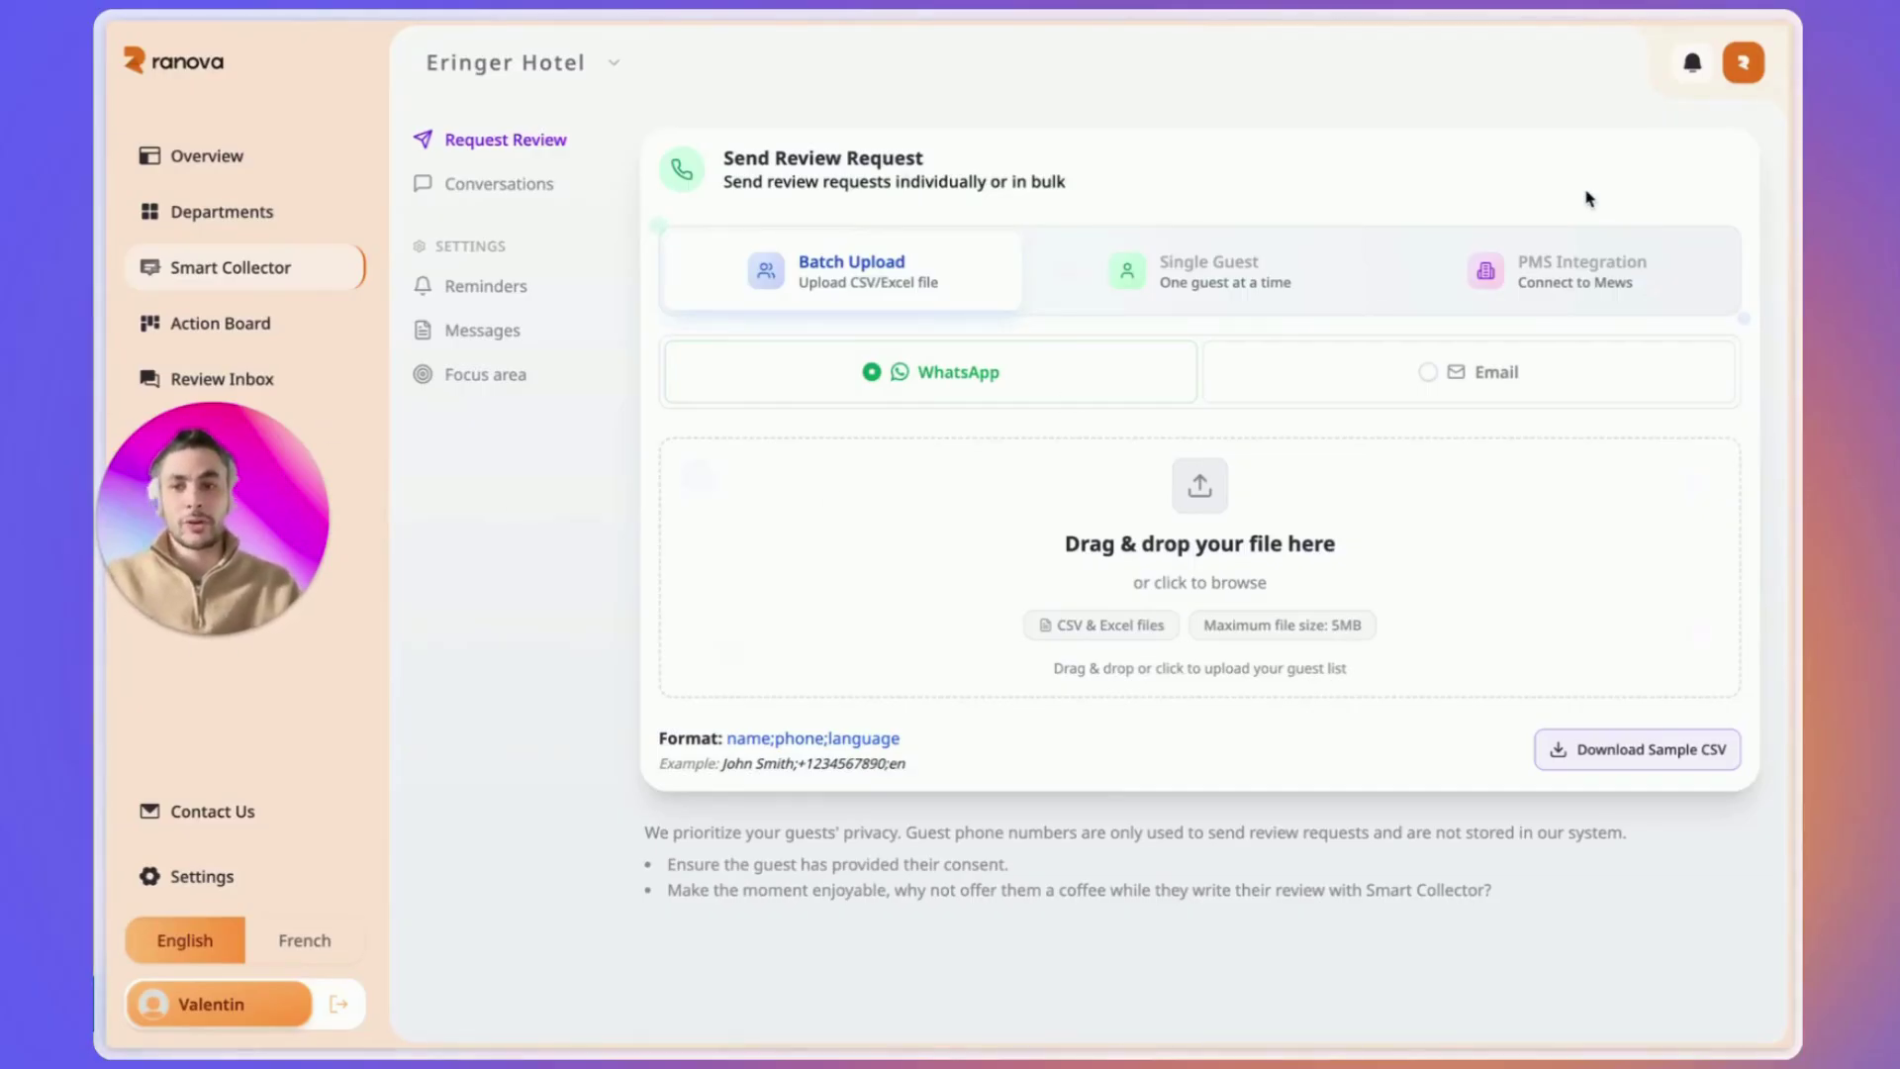
- Review the Mews integration, batch upload and single guest options for sending a review request
left_click(1568, 285)
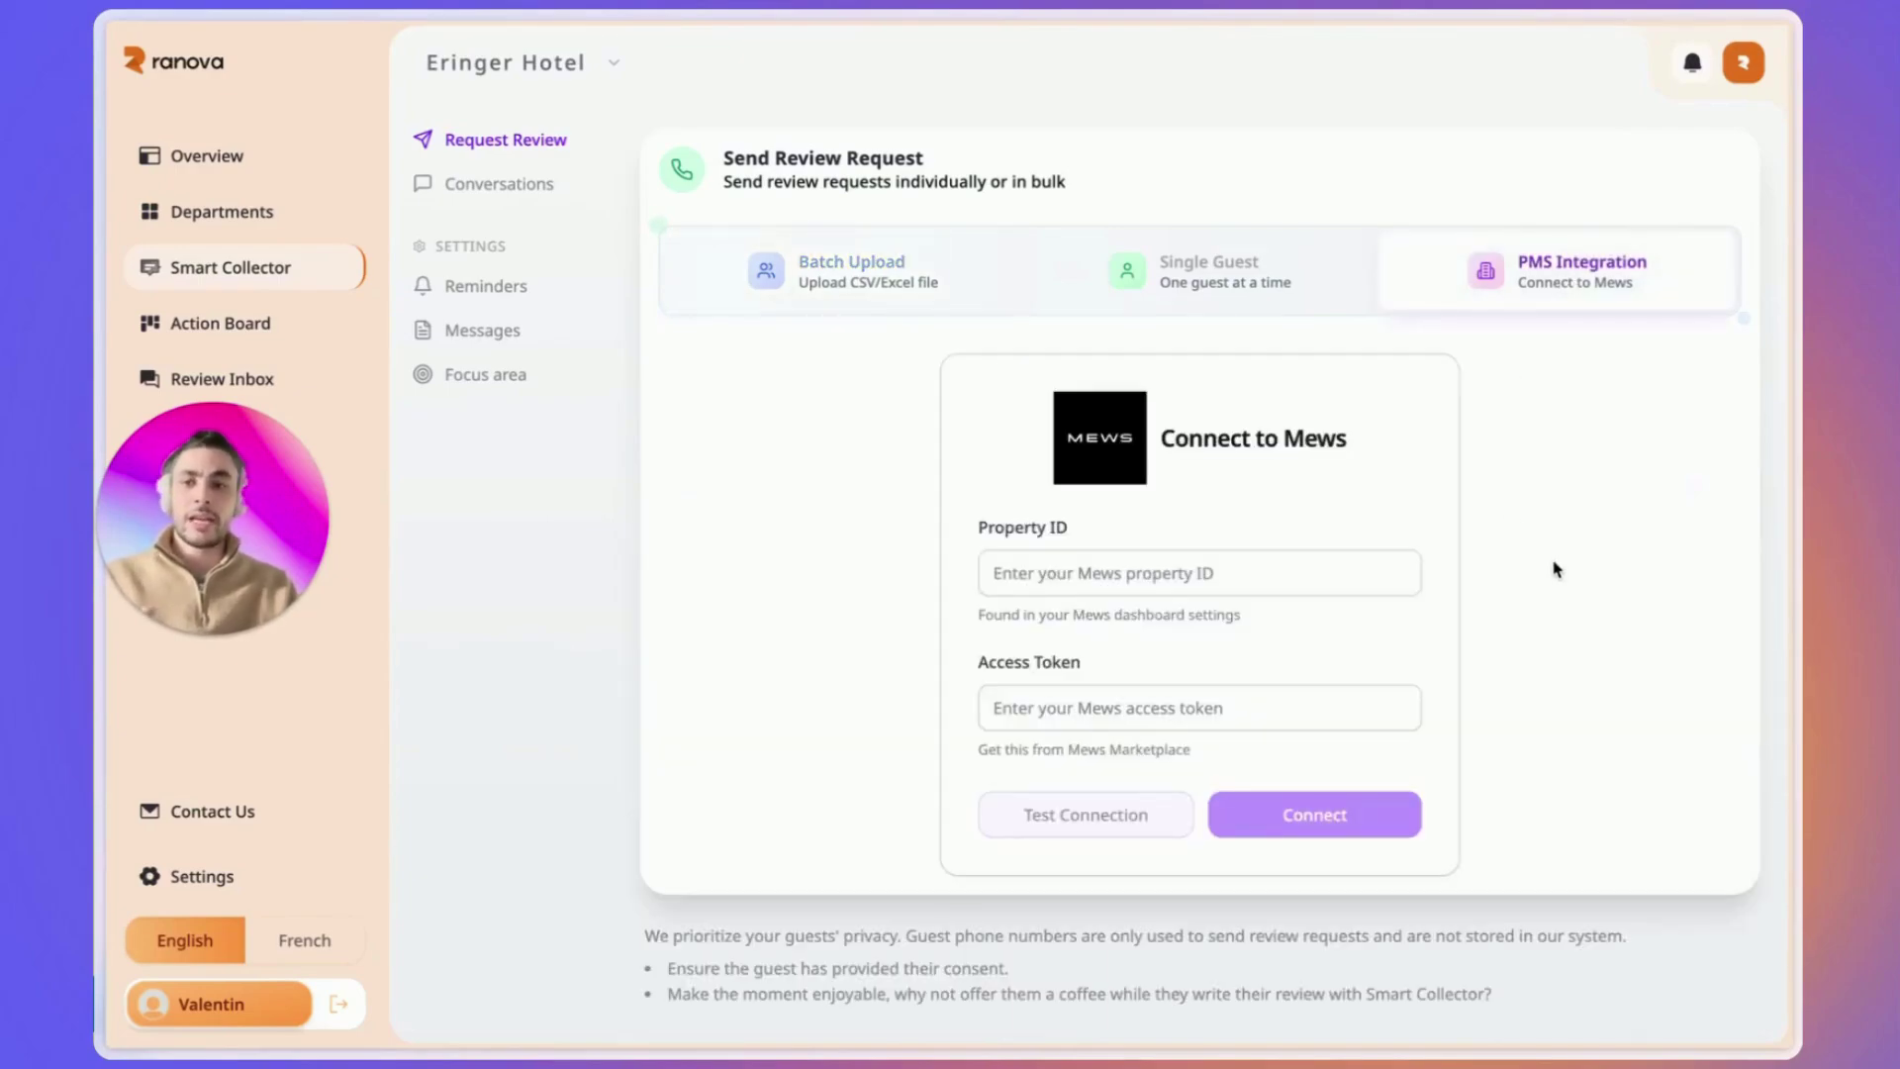
left_click(871, 284)
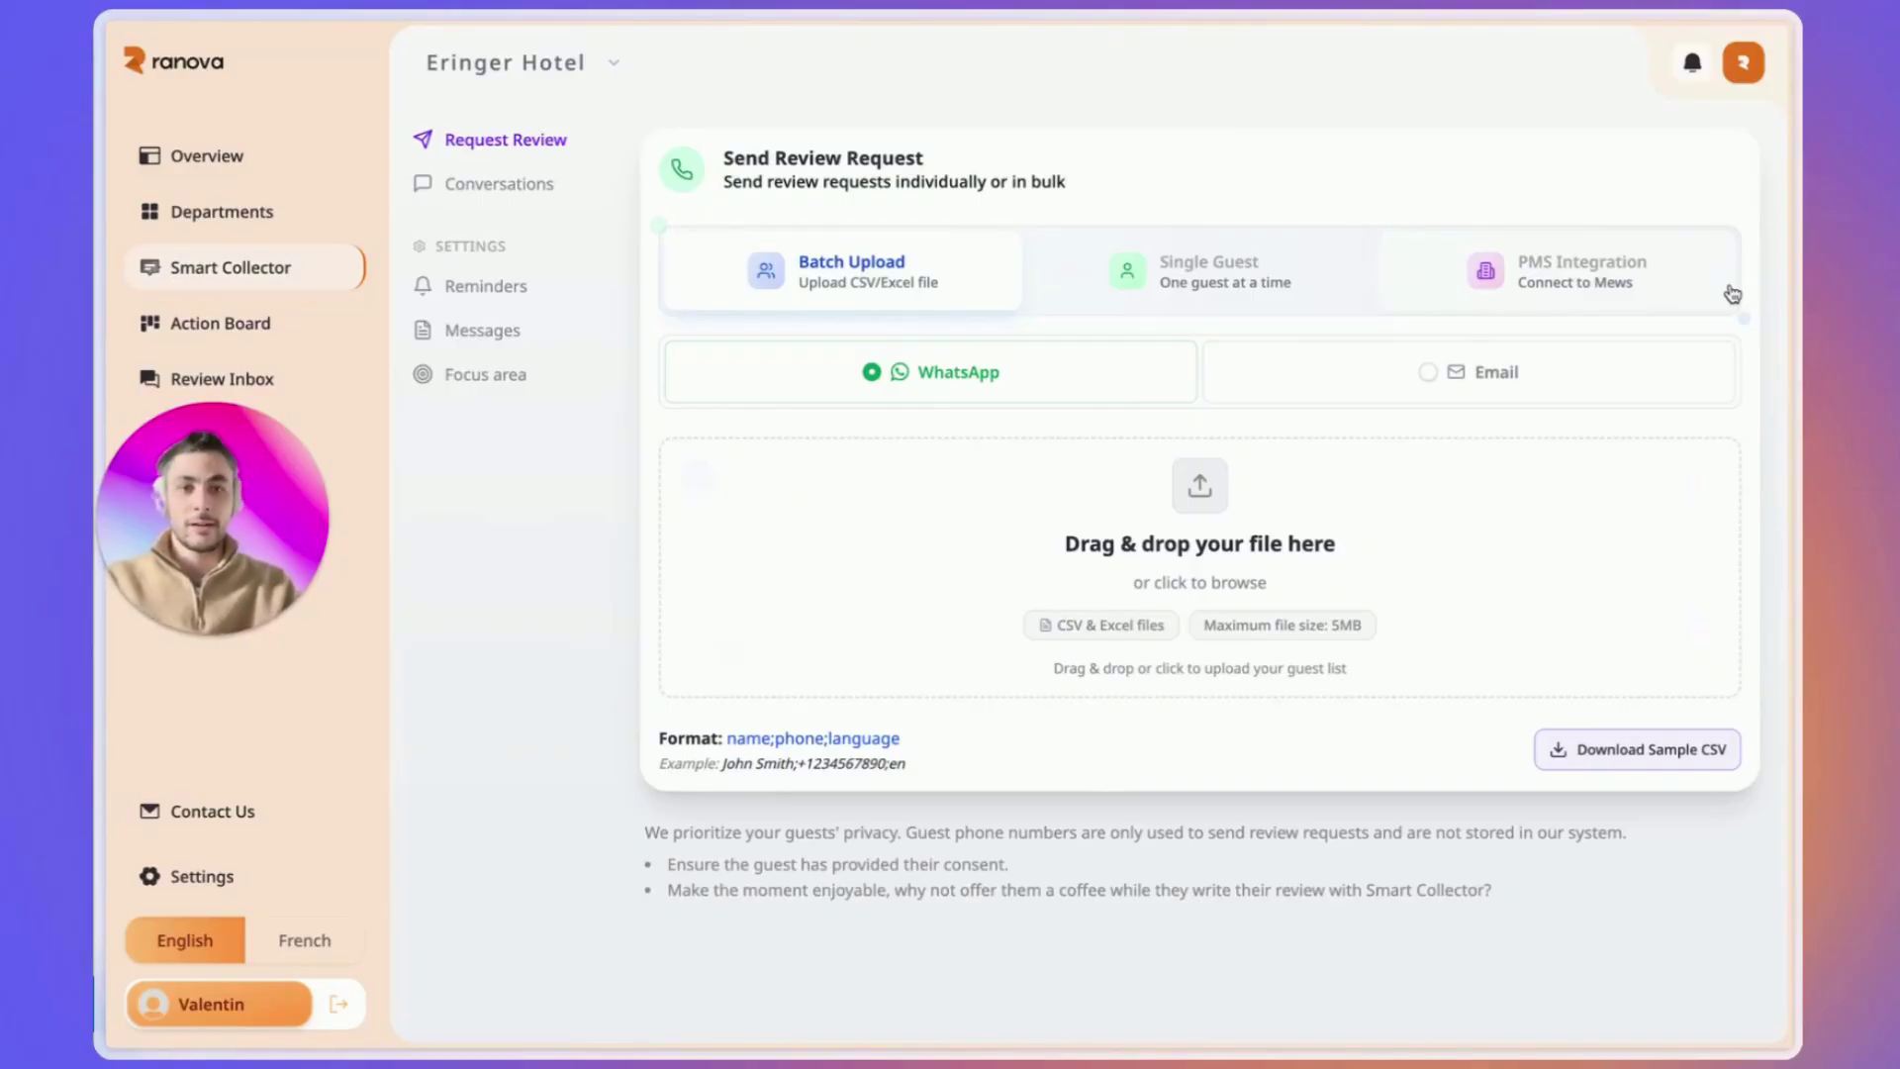
left_click(1257, 271)
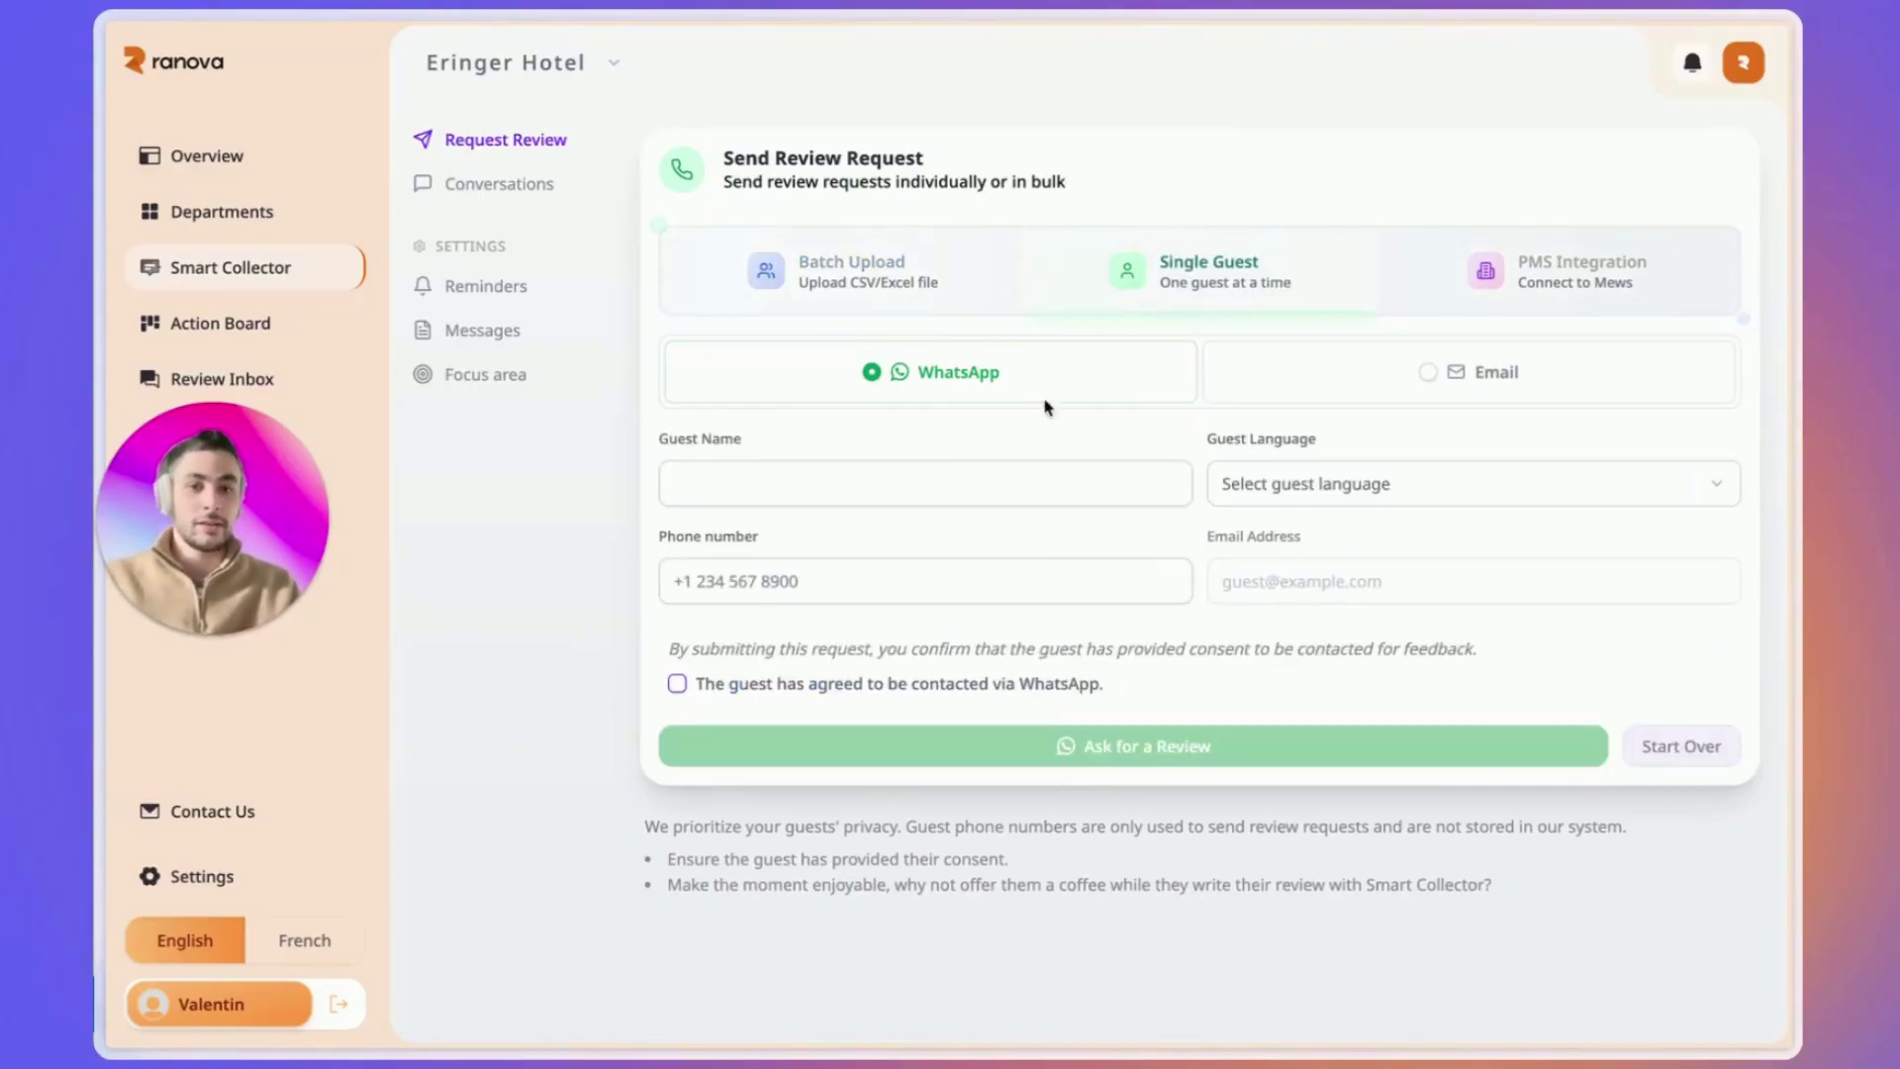
left_click(906, 472)
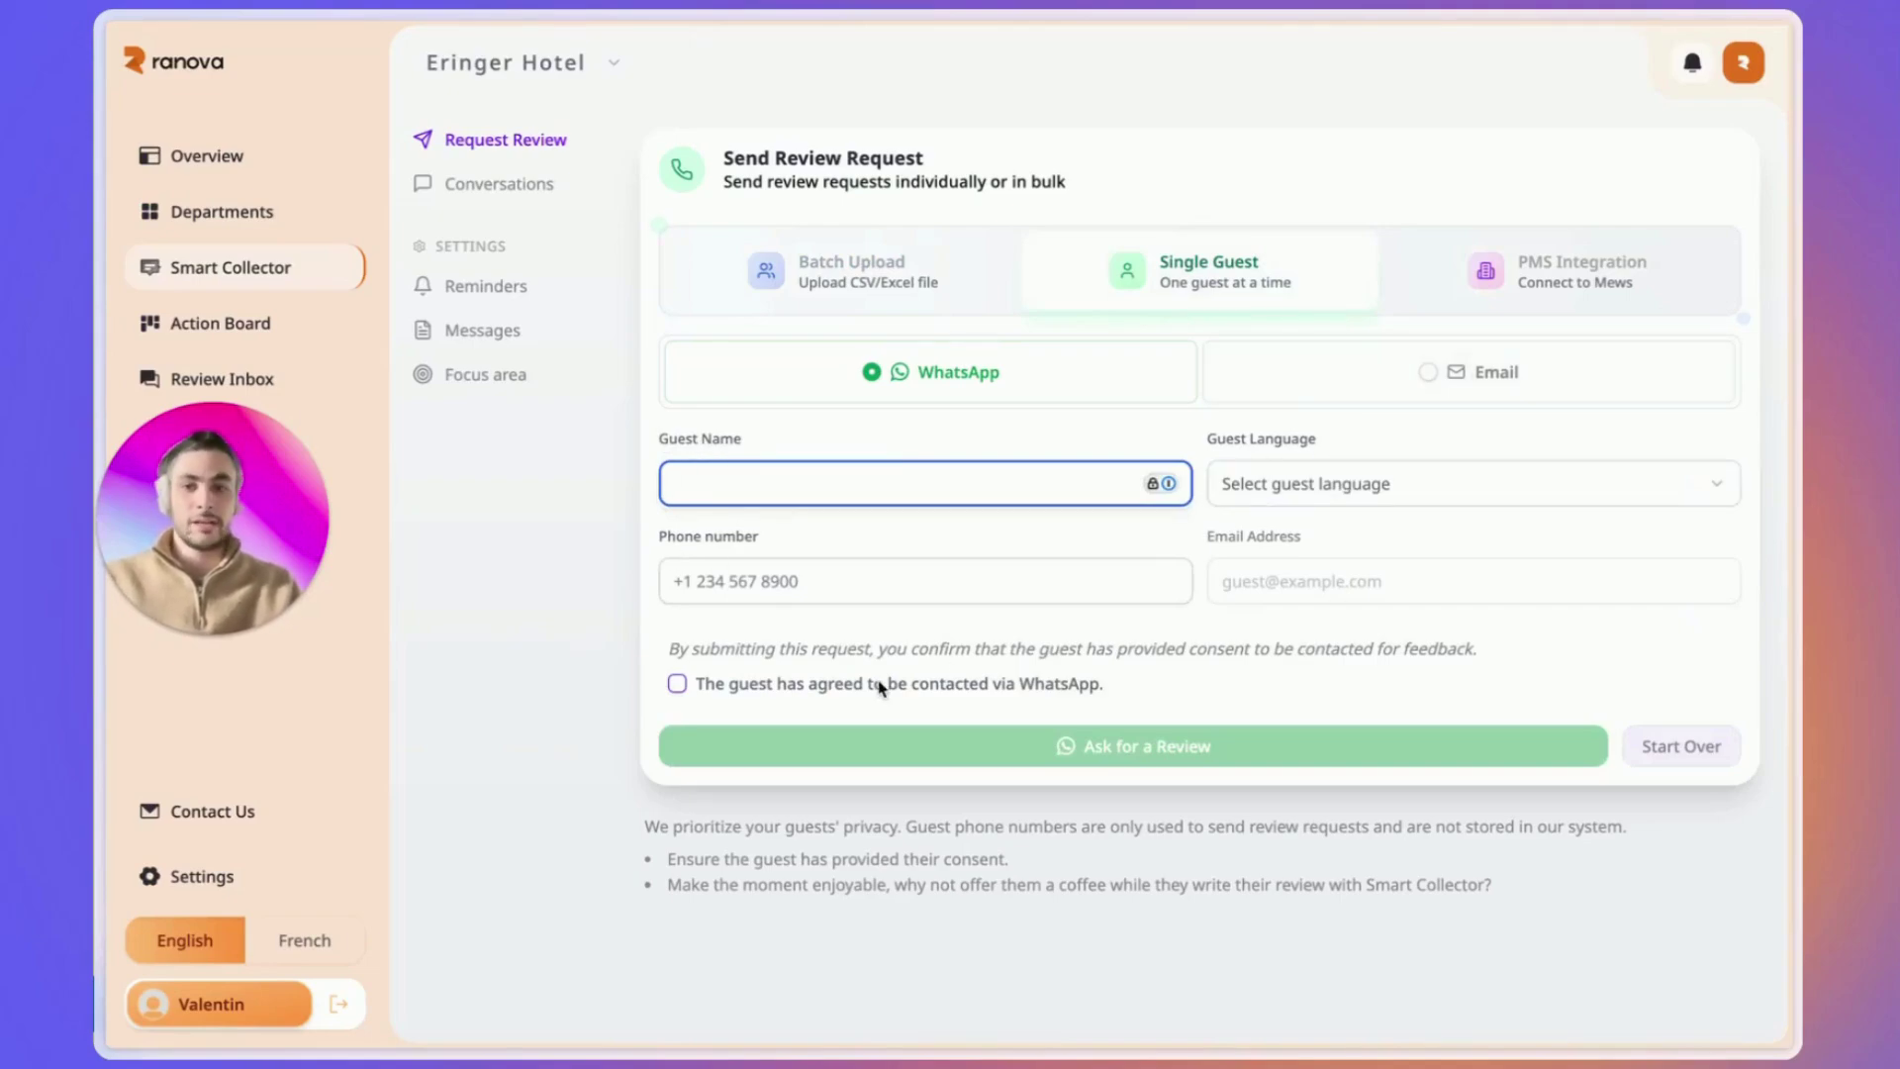
- Expand the active conversations of Jan 08, 2026 and view the details of the first guest's conversation
left_click(490, 190)
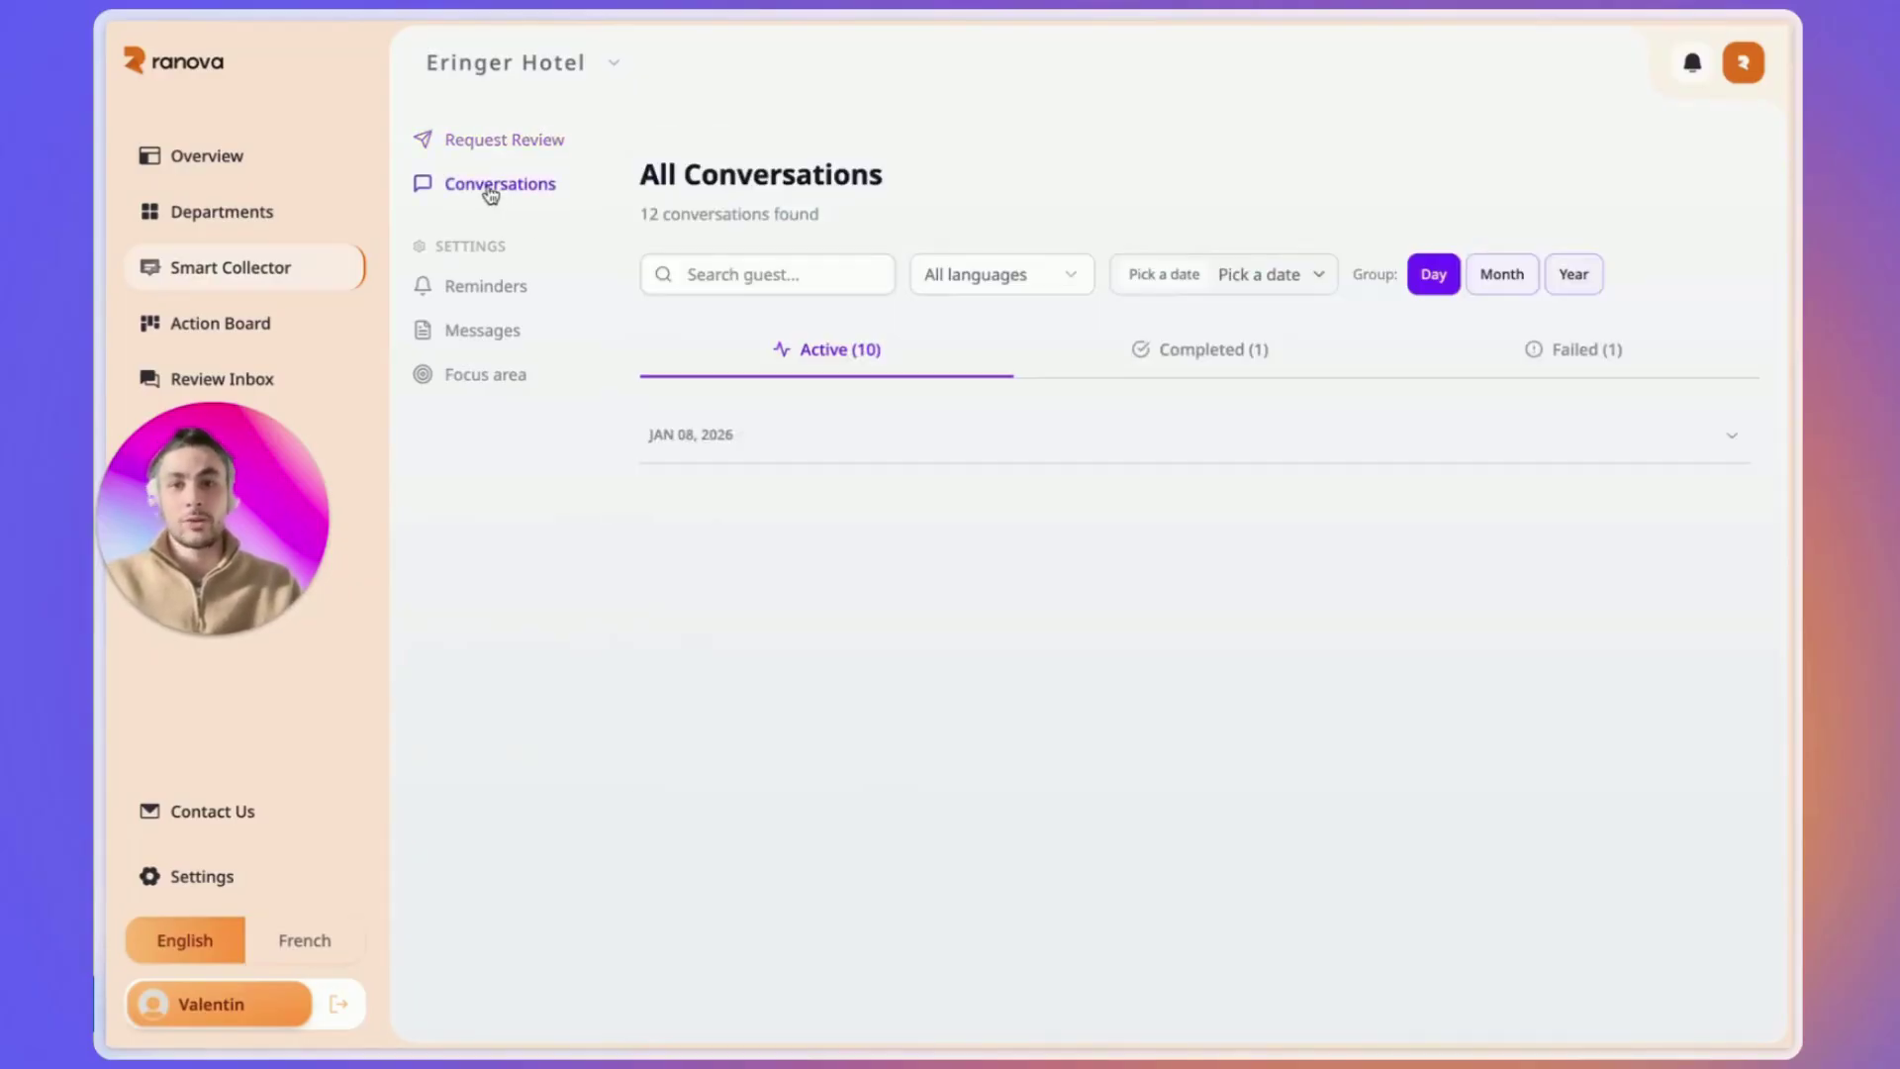
left_click(762, 459)
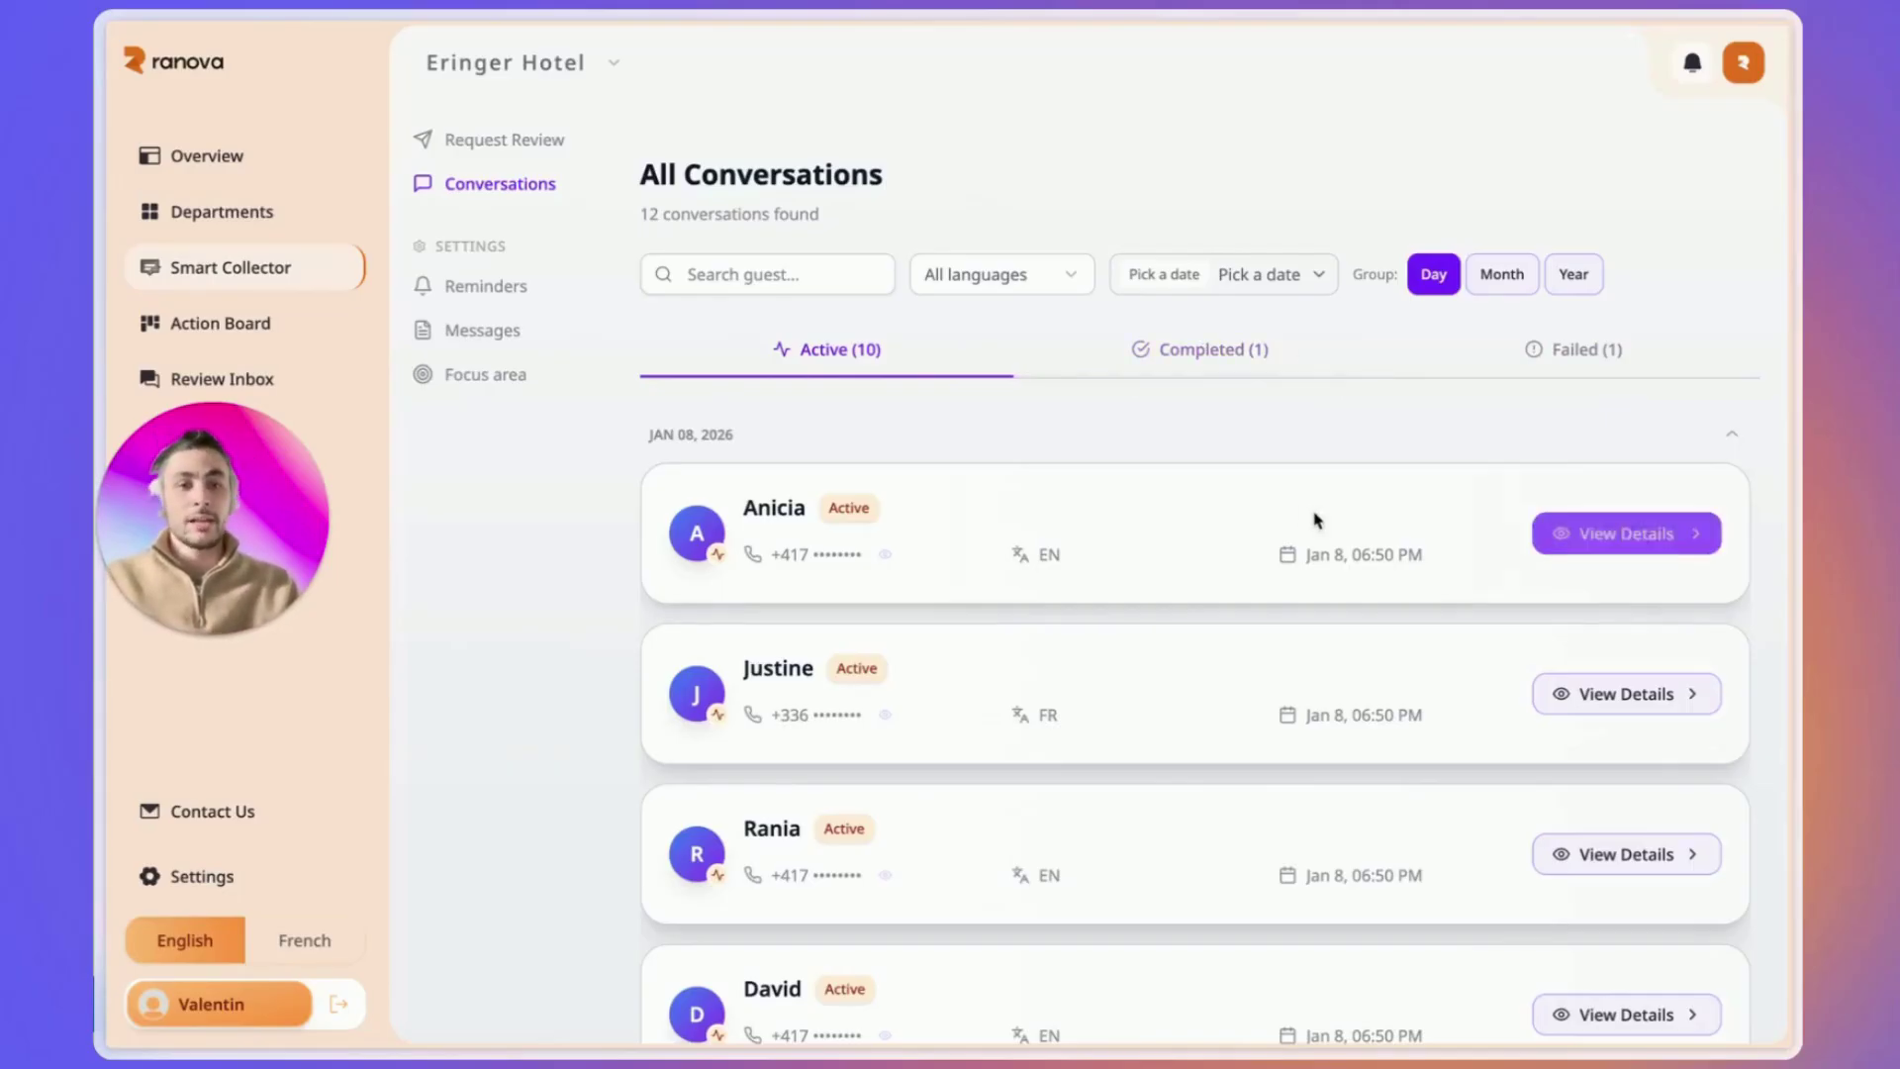
left_click(1590, 543)
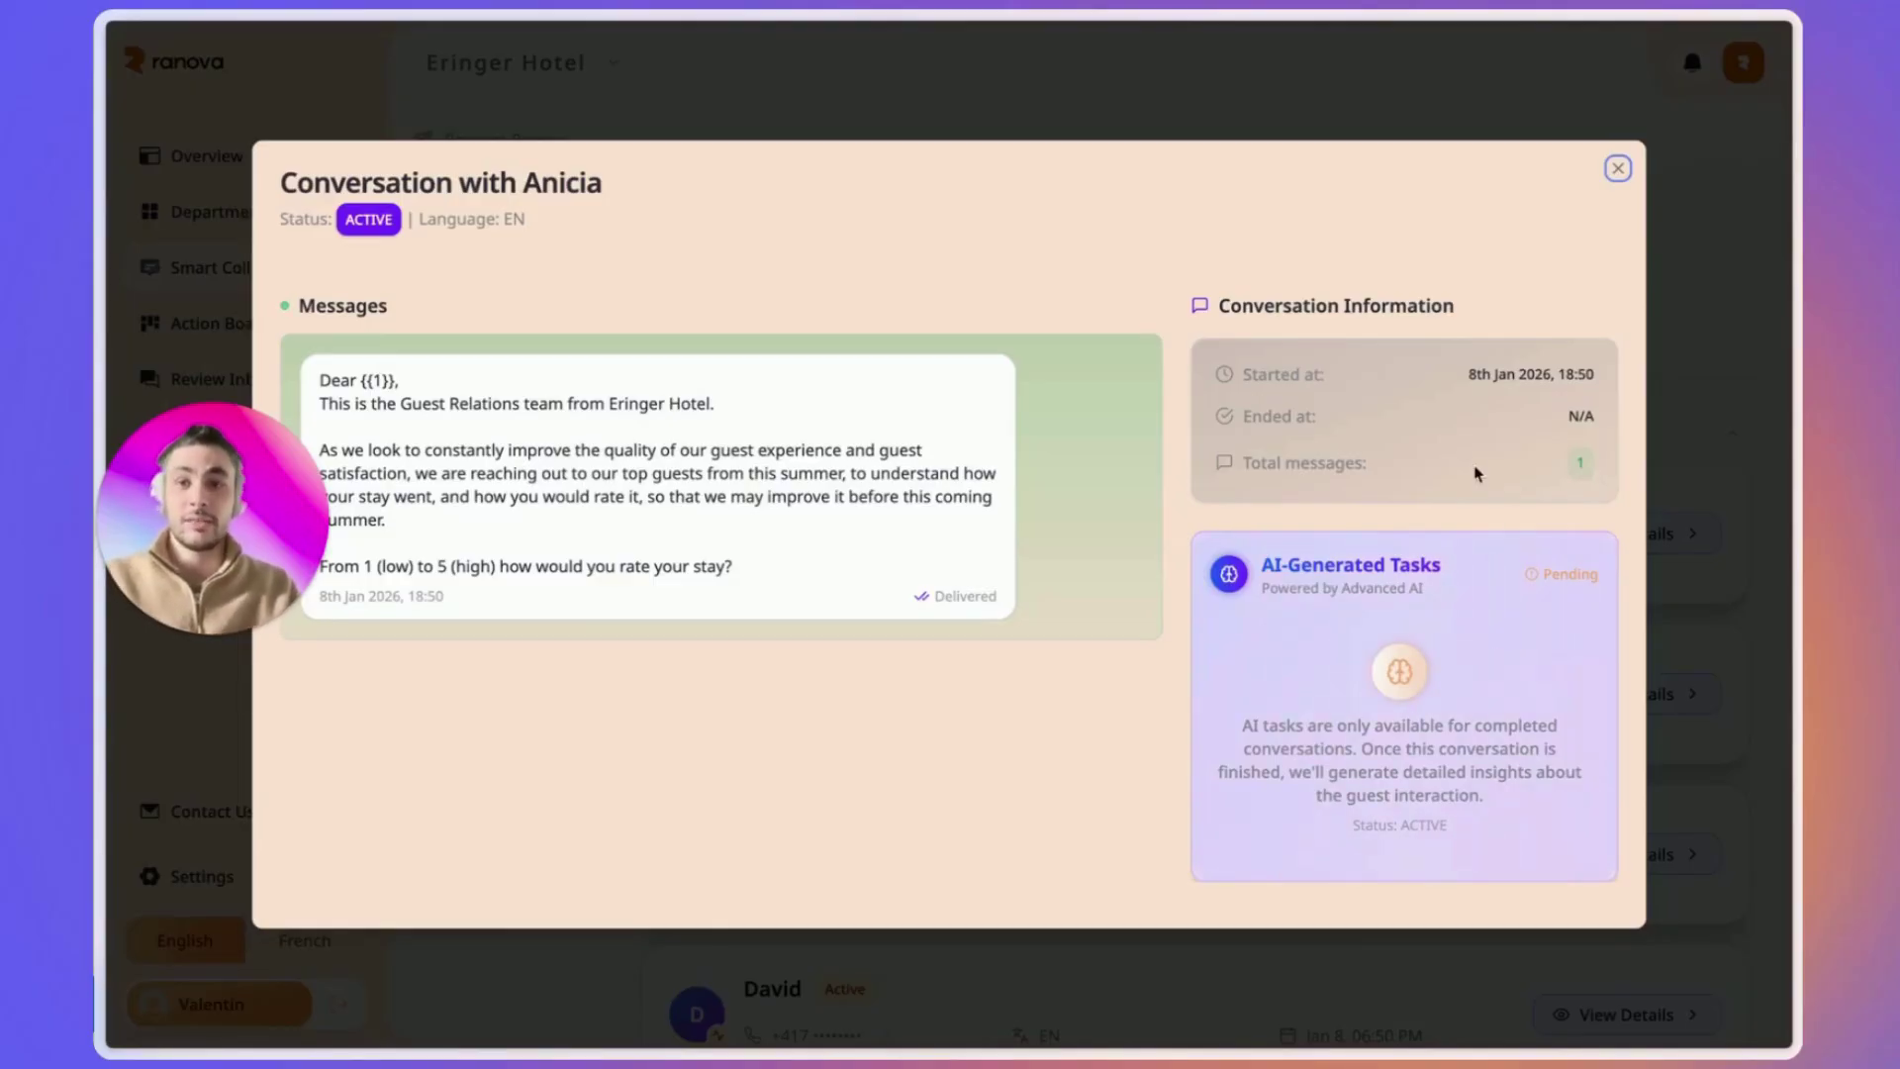
left_click(1617, 168)
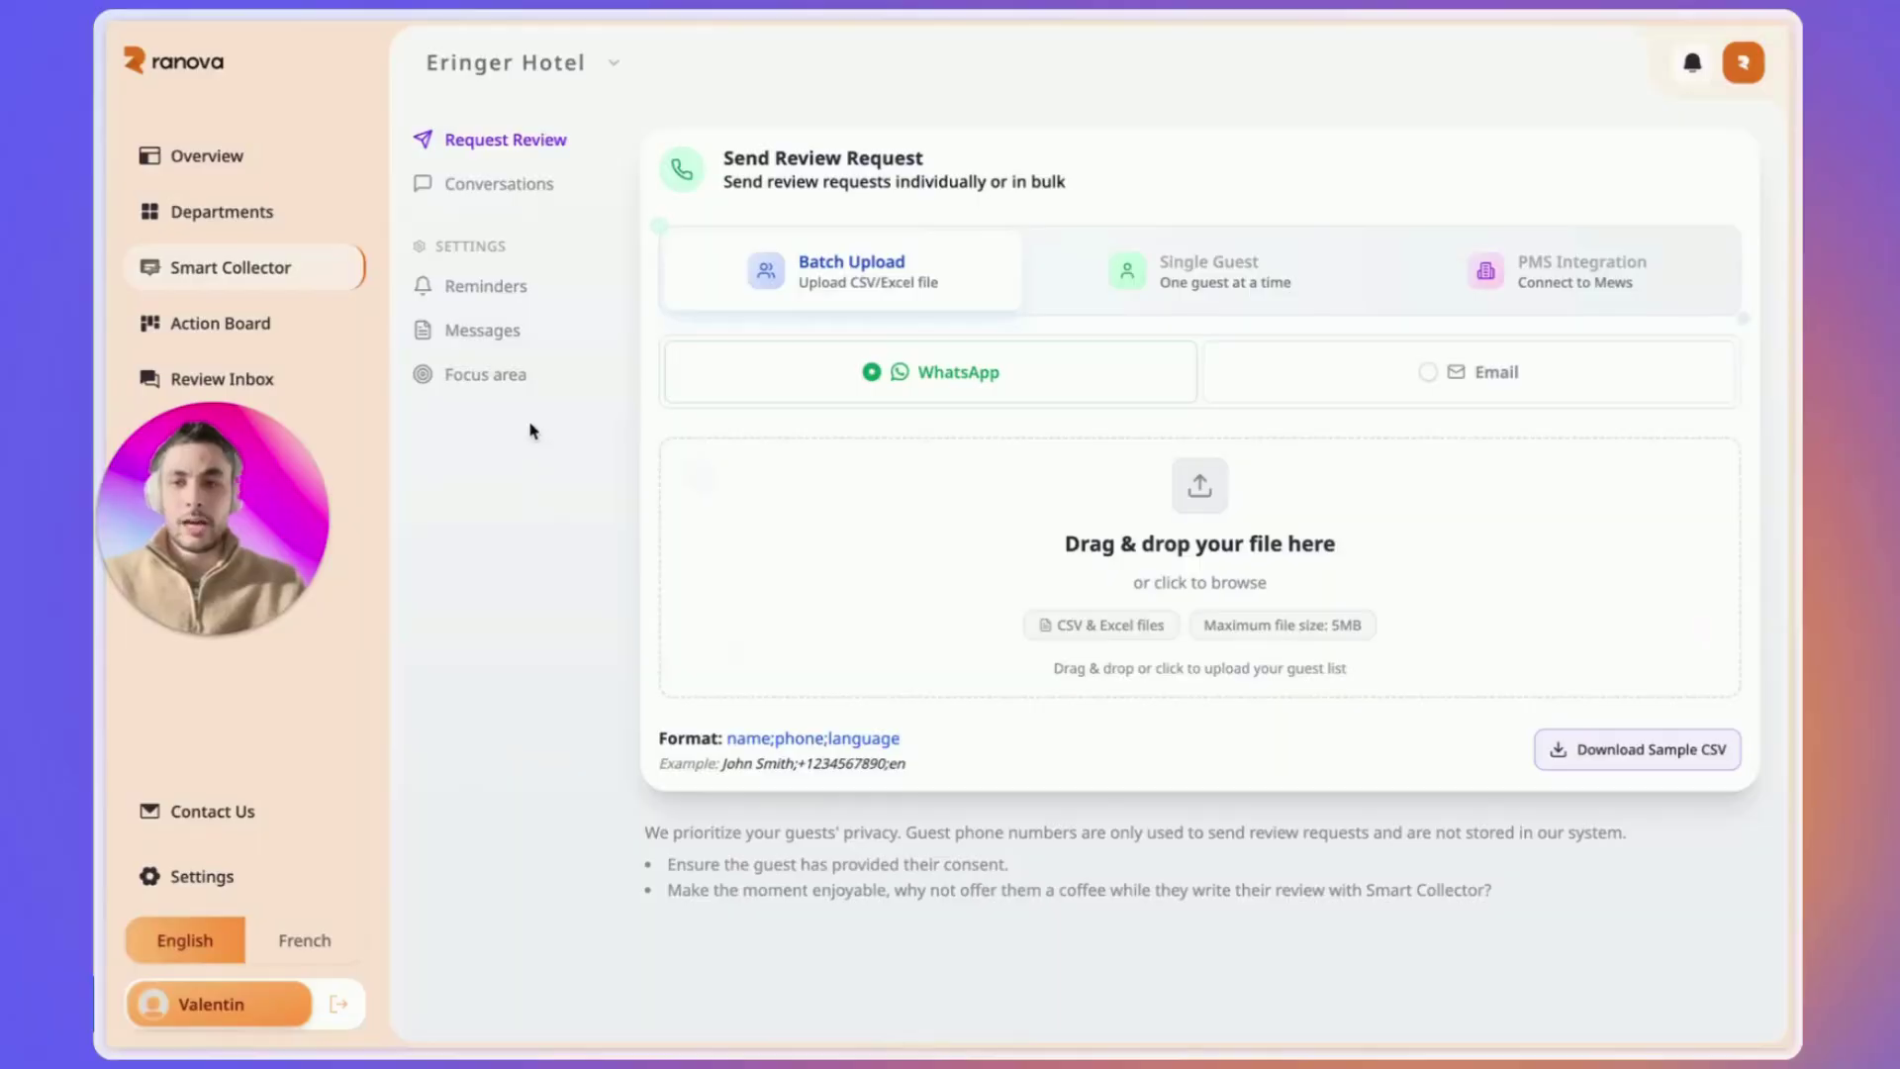
- Activate the automatic daily reminders to view their message form, and deactivate them again
left_click(477, 289)
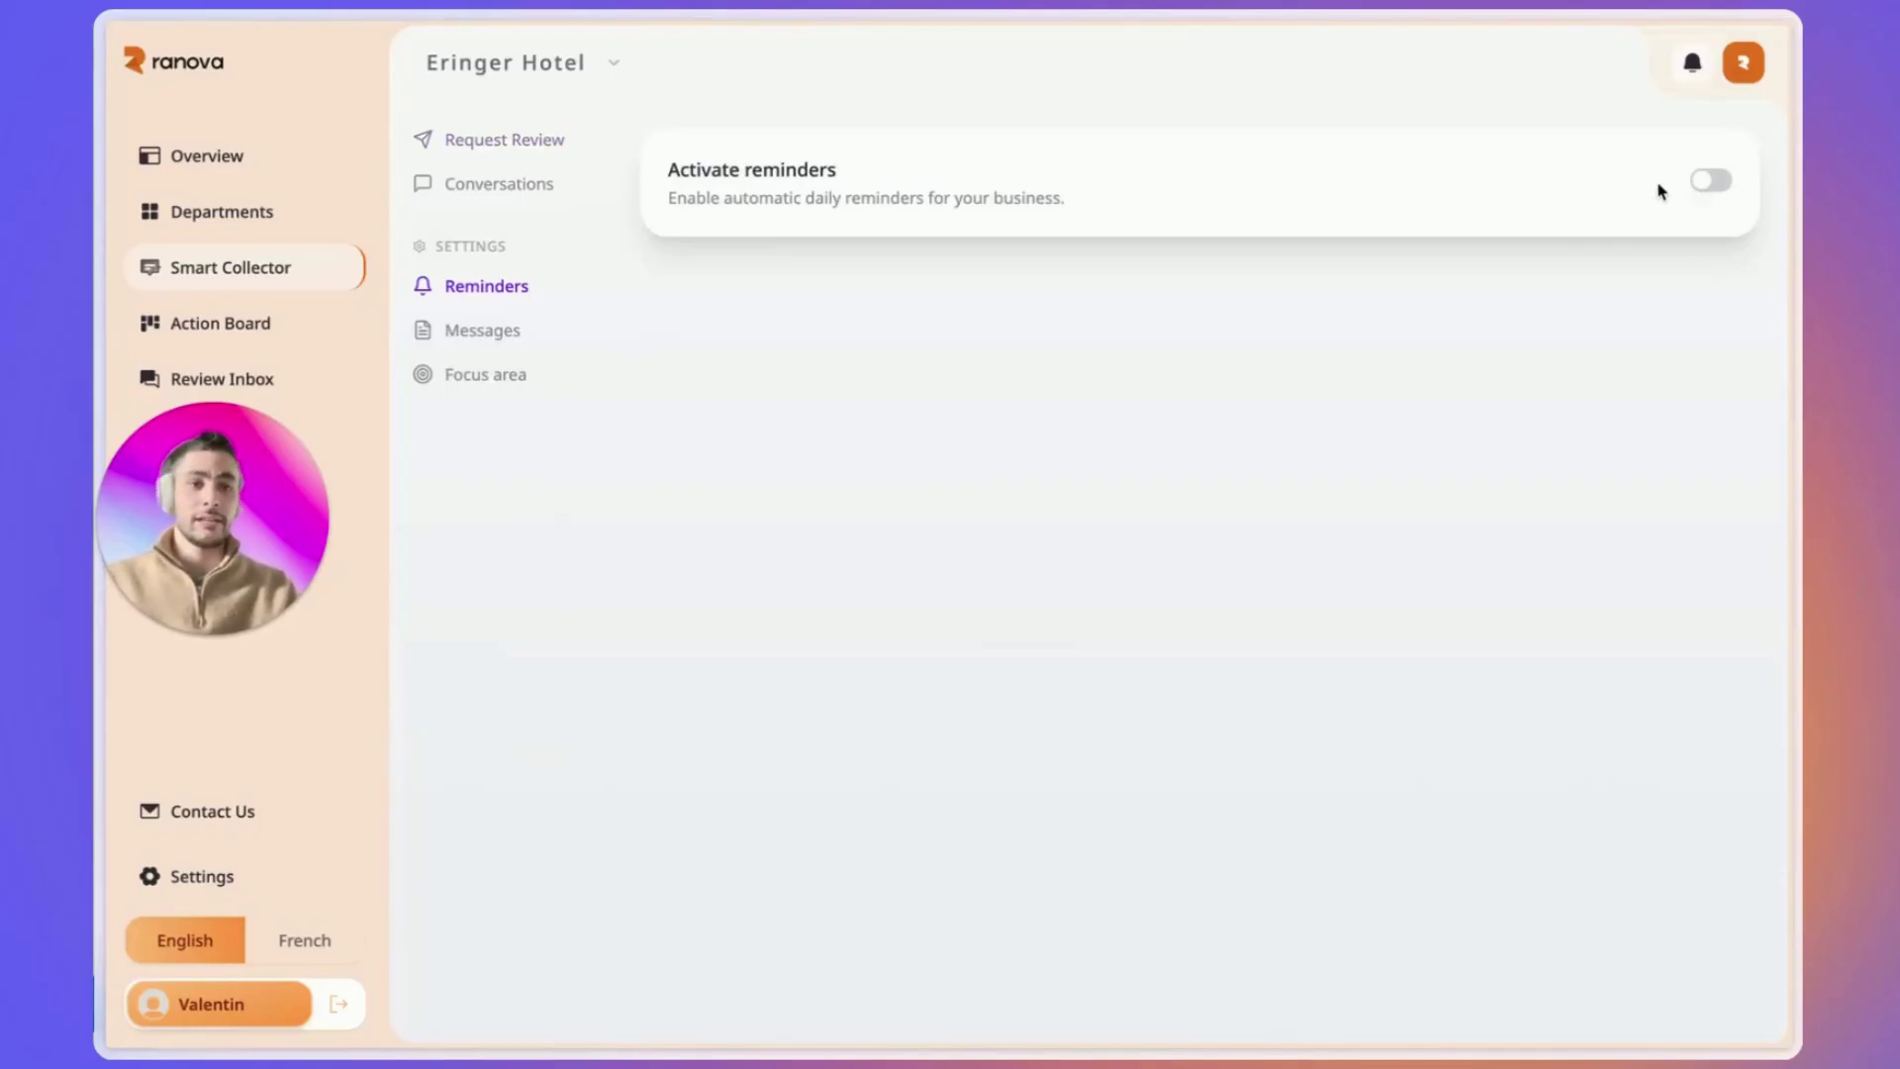
left_click(1711, 186)
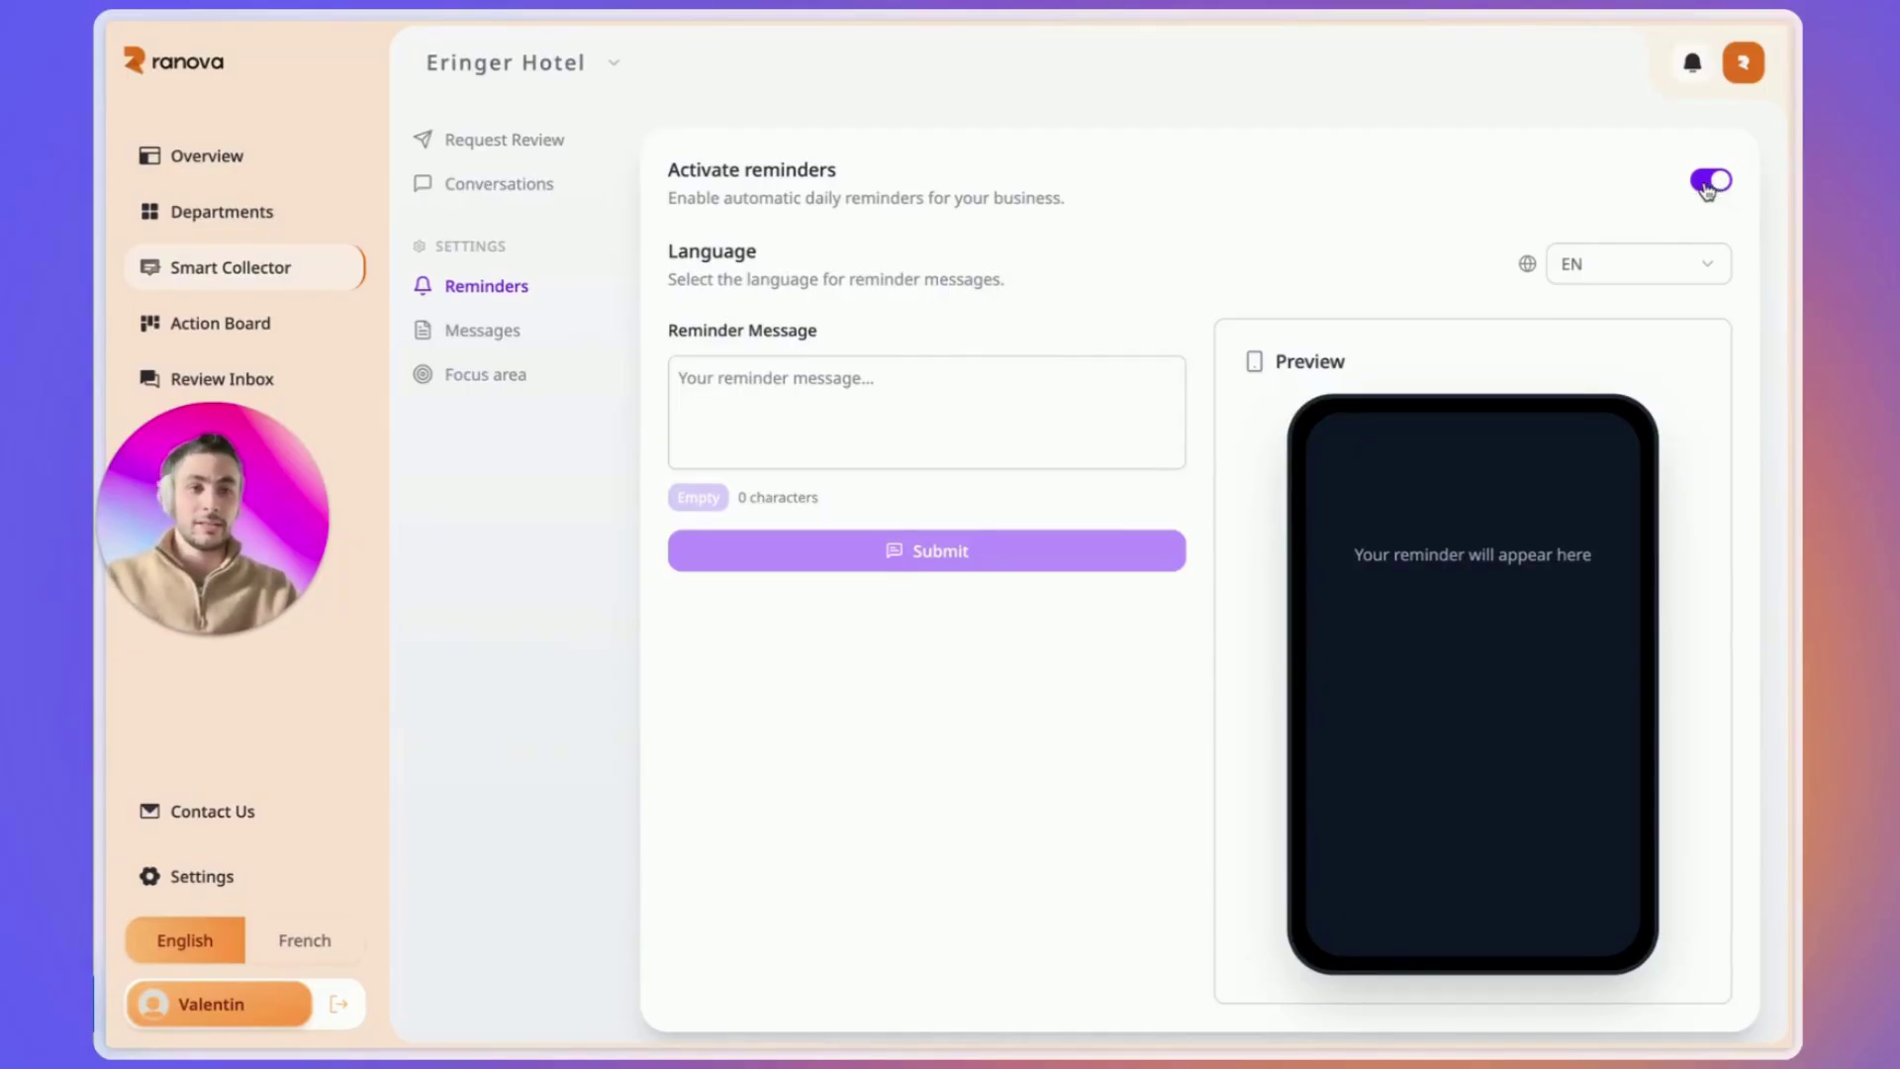
left_click(1711, 183)
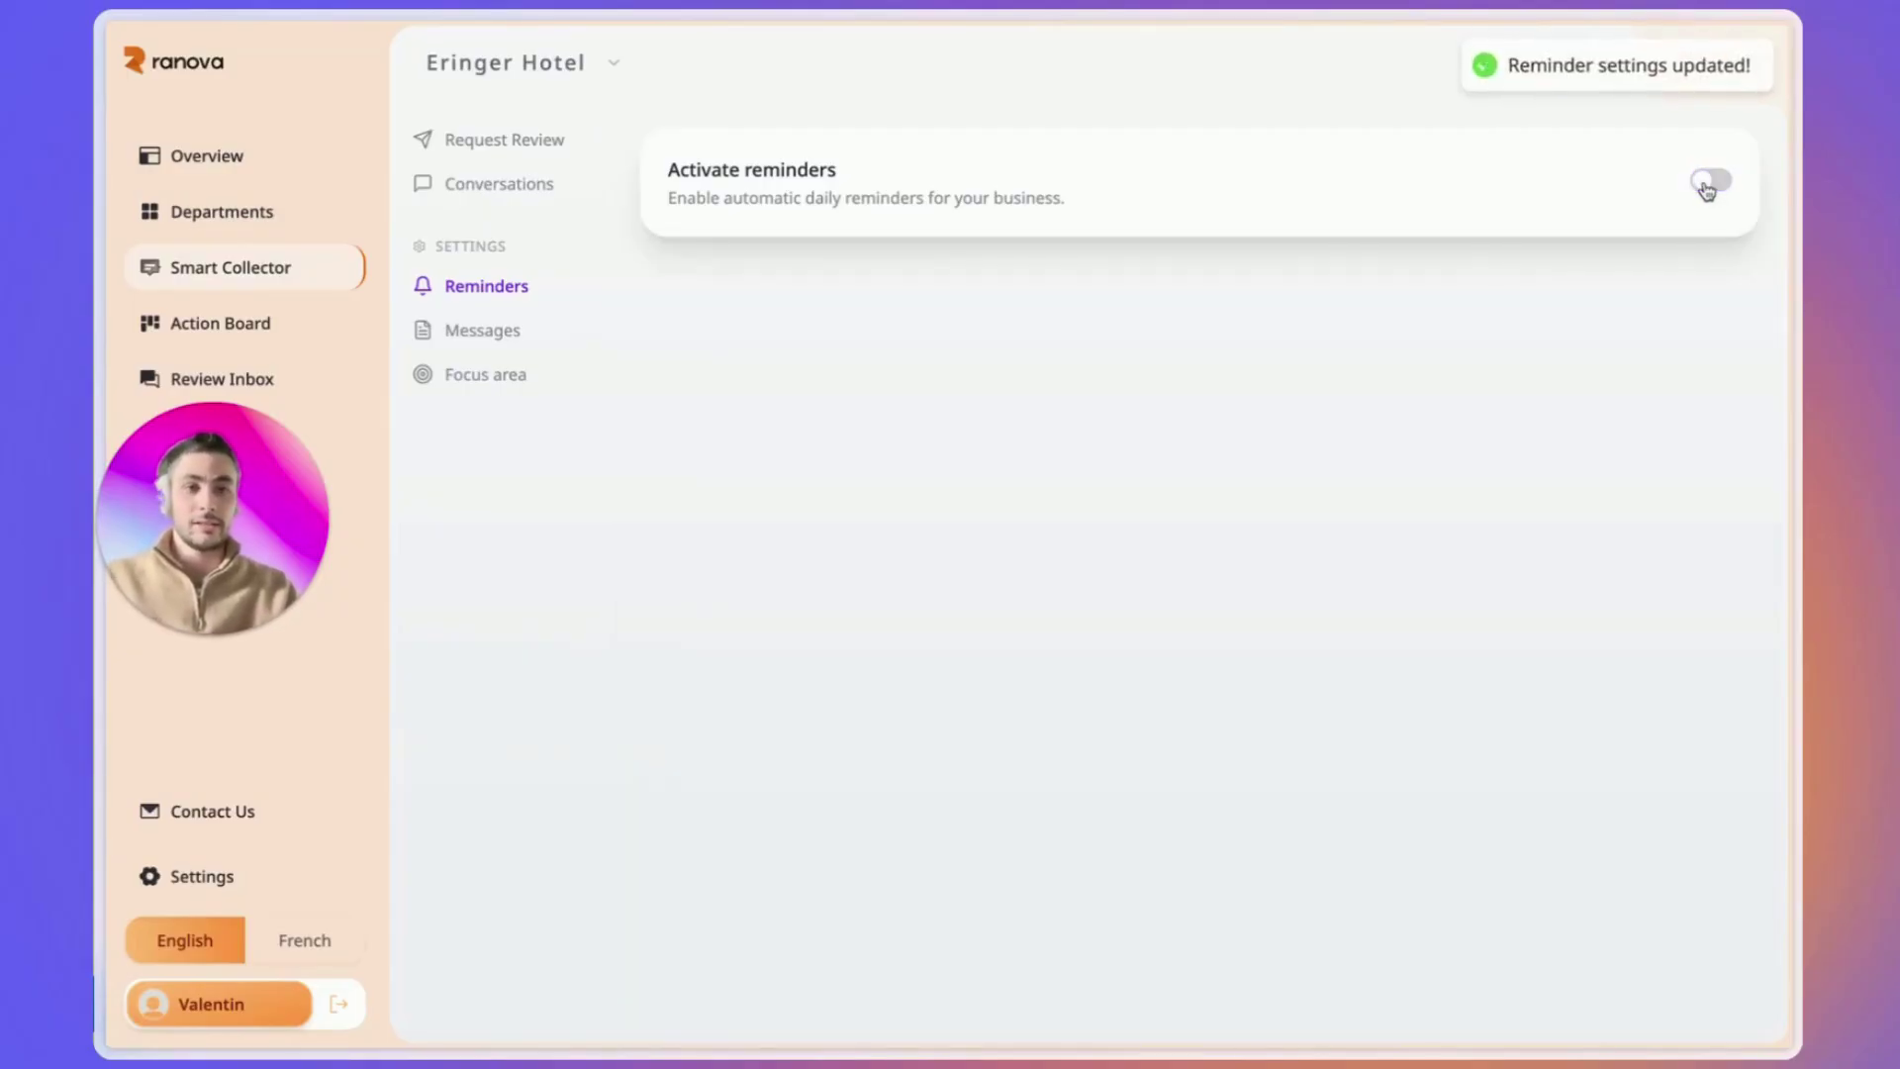
- Examine the English message template in the Messages settings, including the guest name variable in its greeting
left_click(488, 330)
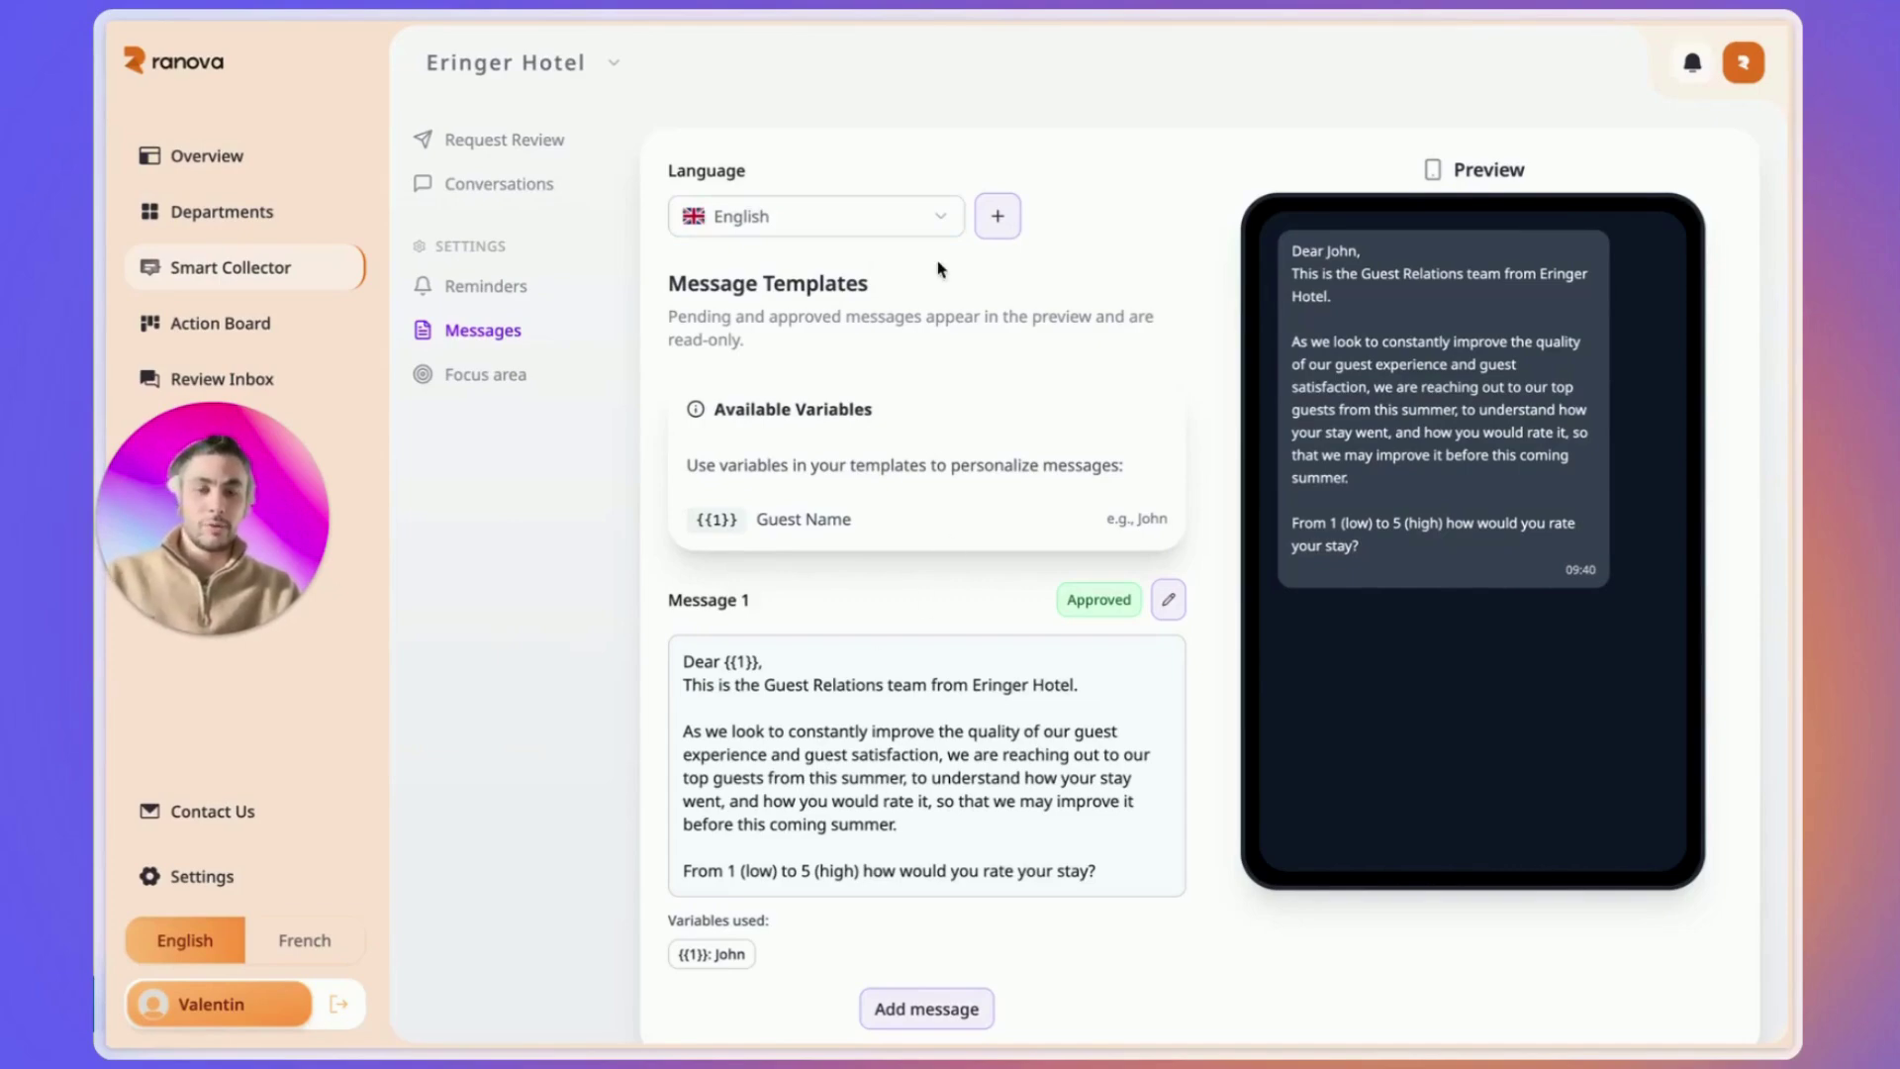
scroll(916, 336, "down", 1)
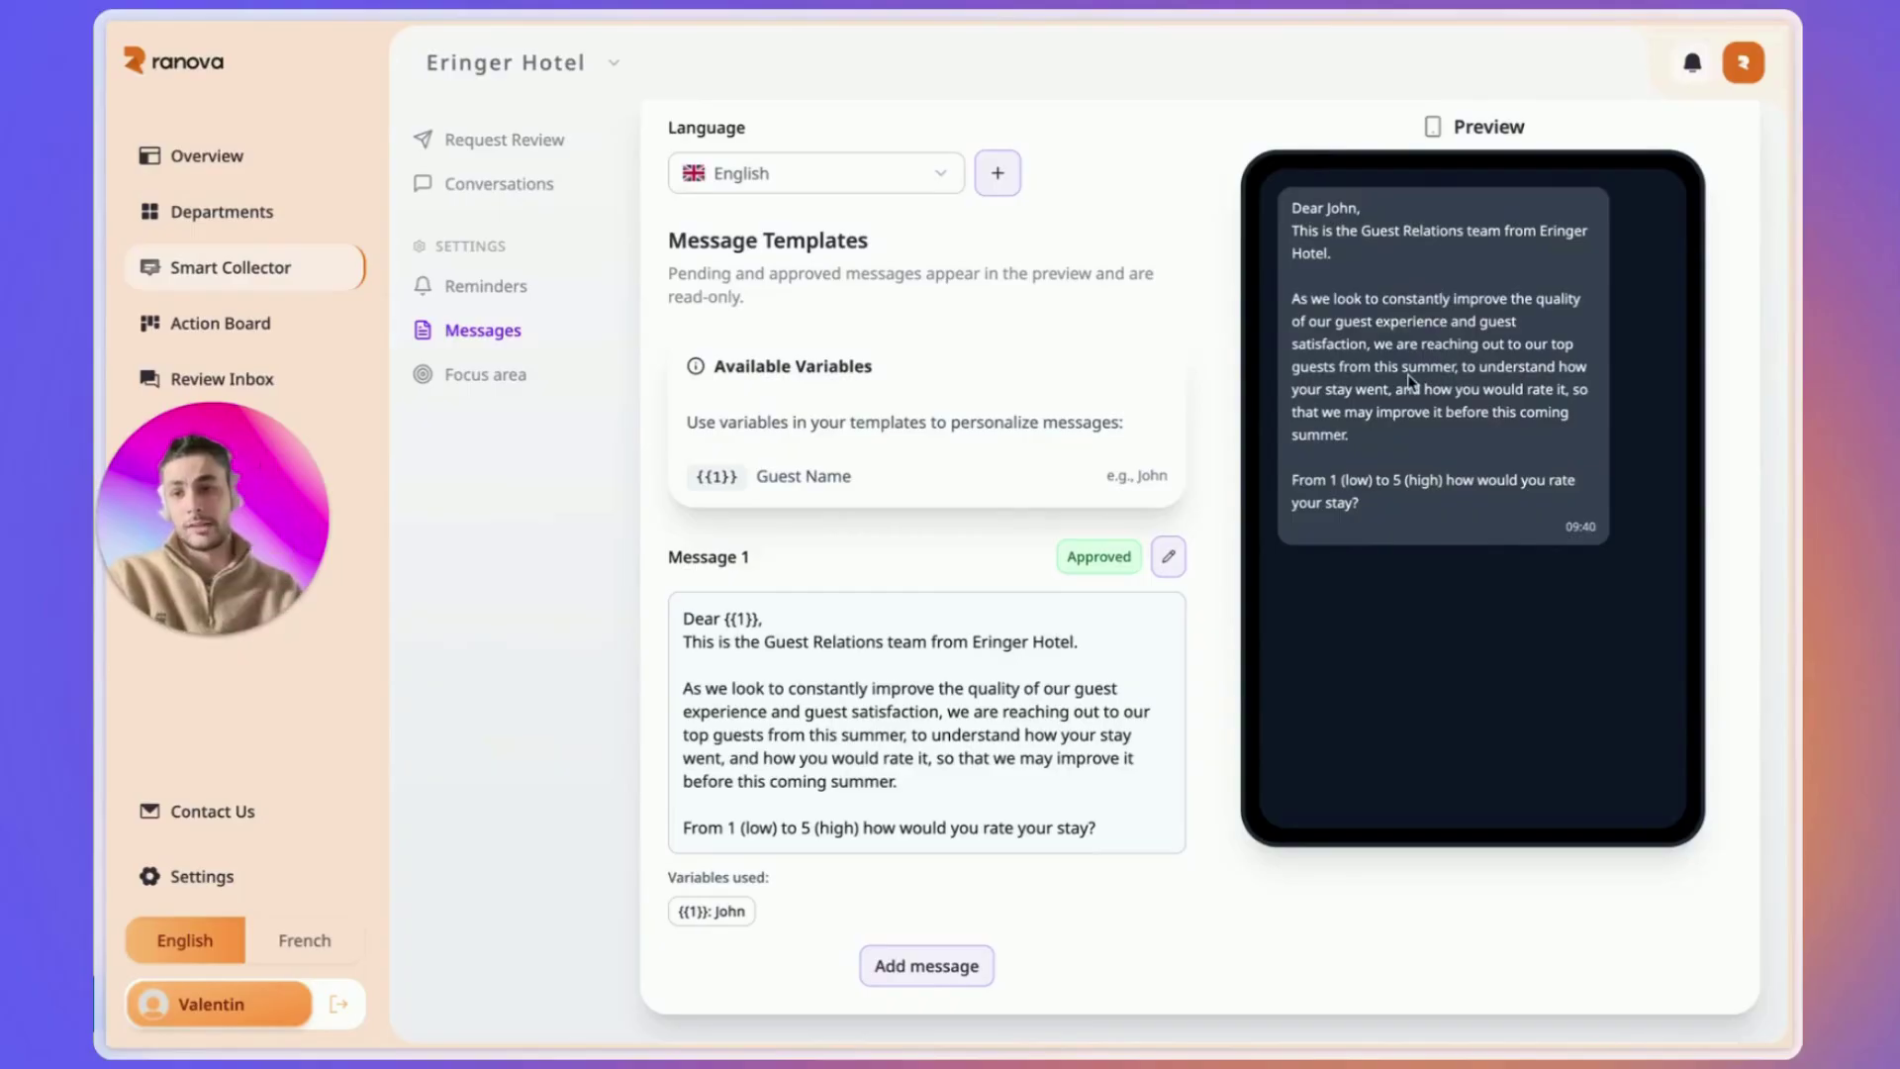
scroll(834, 687, "down", 1)
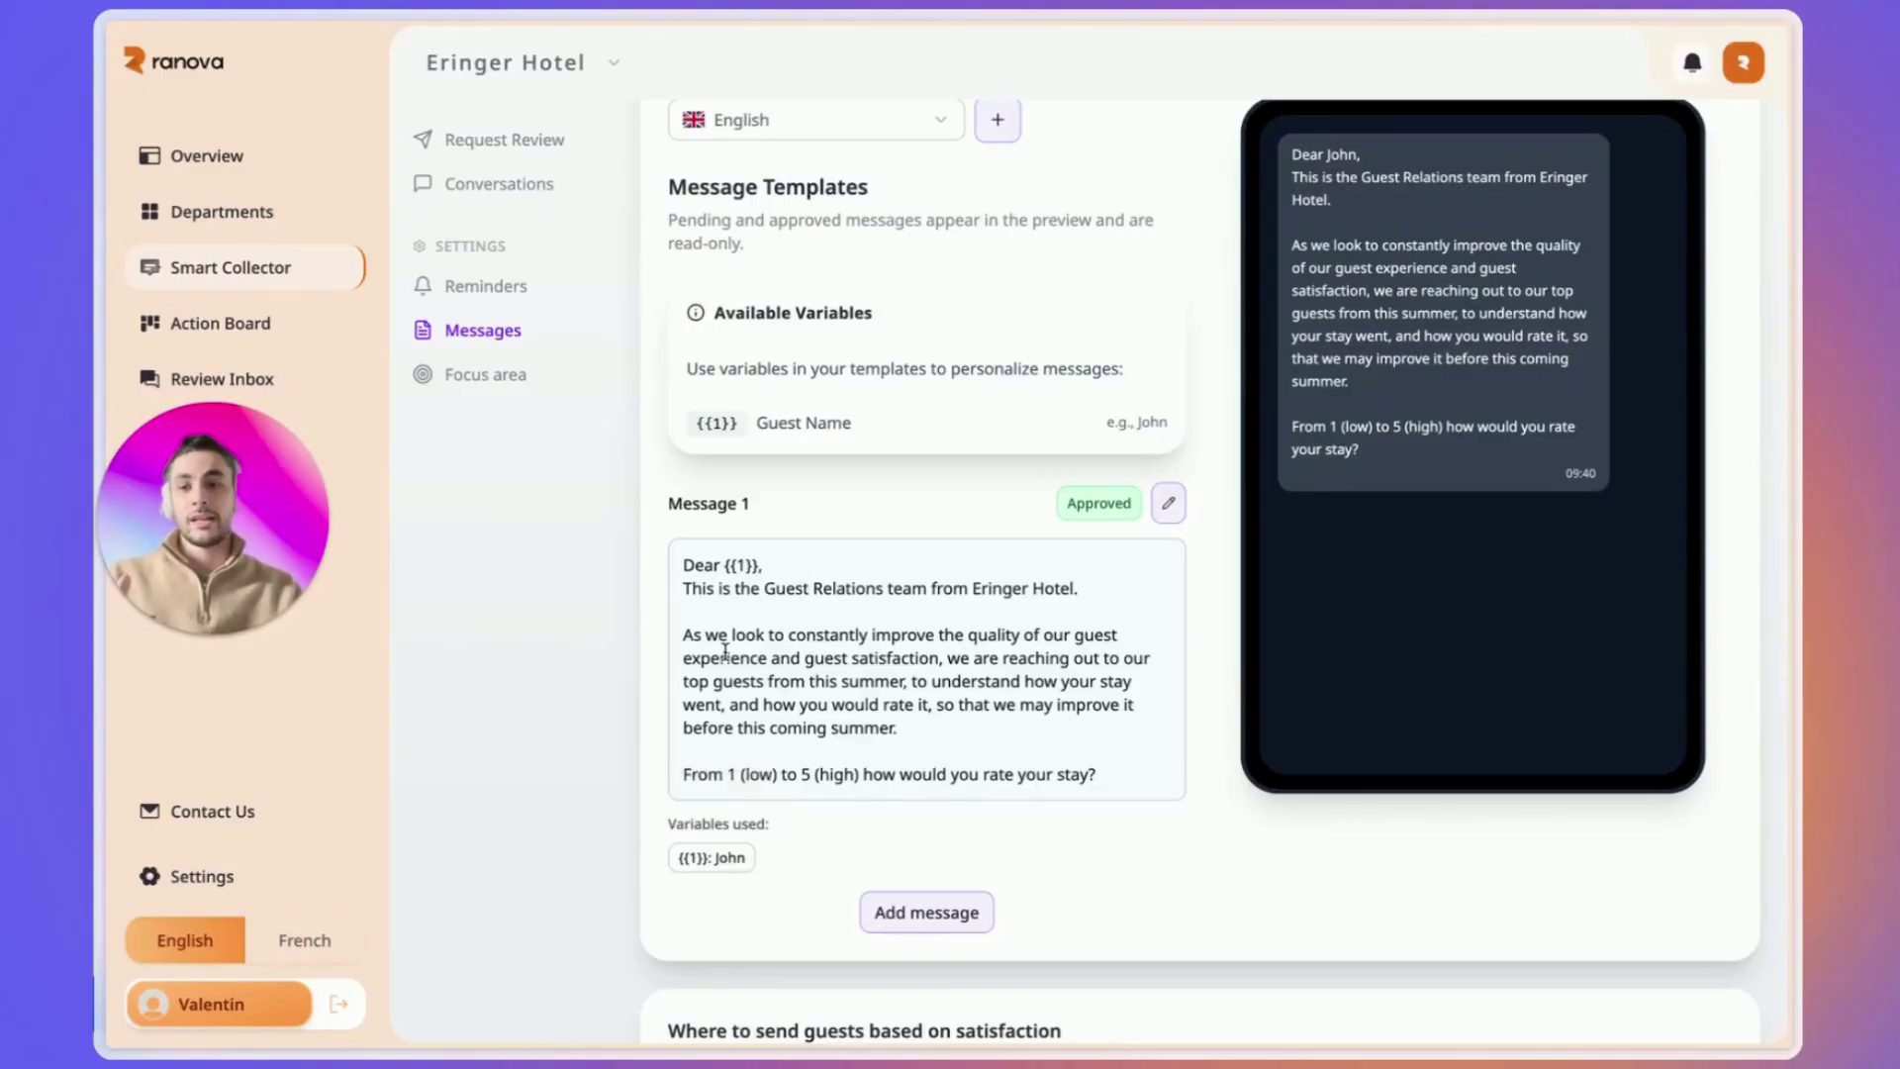
triple_click(762, 565)
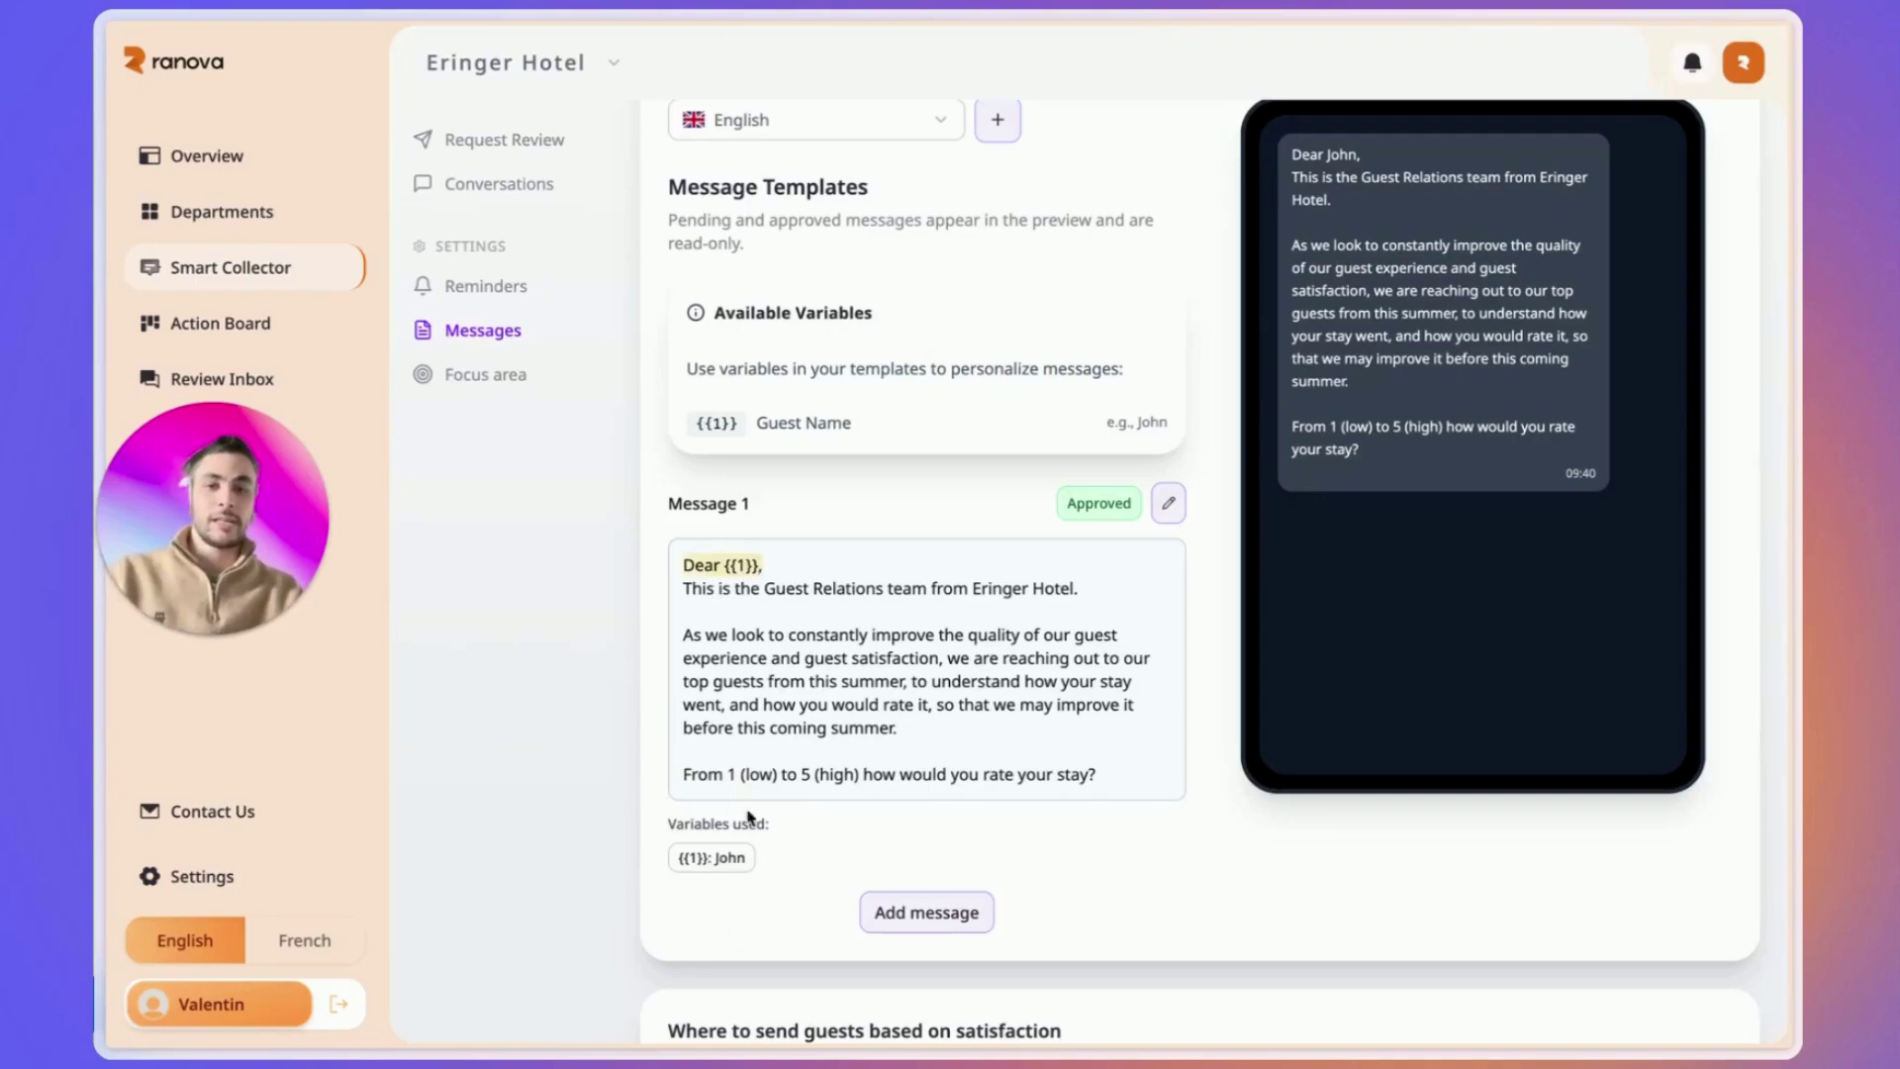
- Examine the redirect URL settings for satisfied and unsatisfied guests below the message template
scroll(1052, 680, "down", 7)
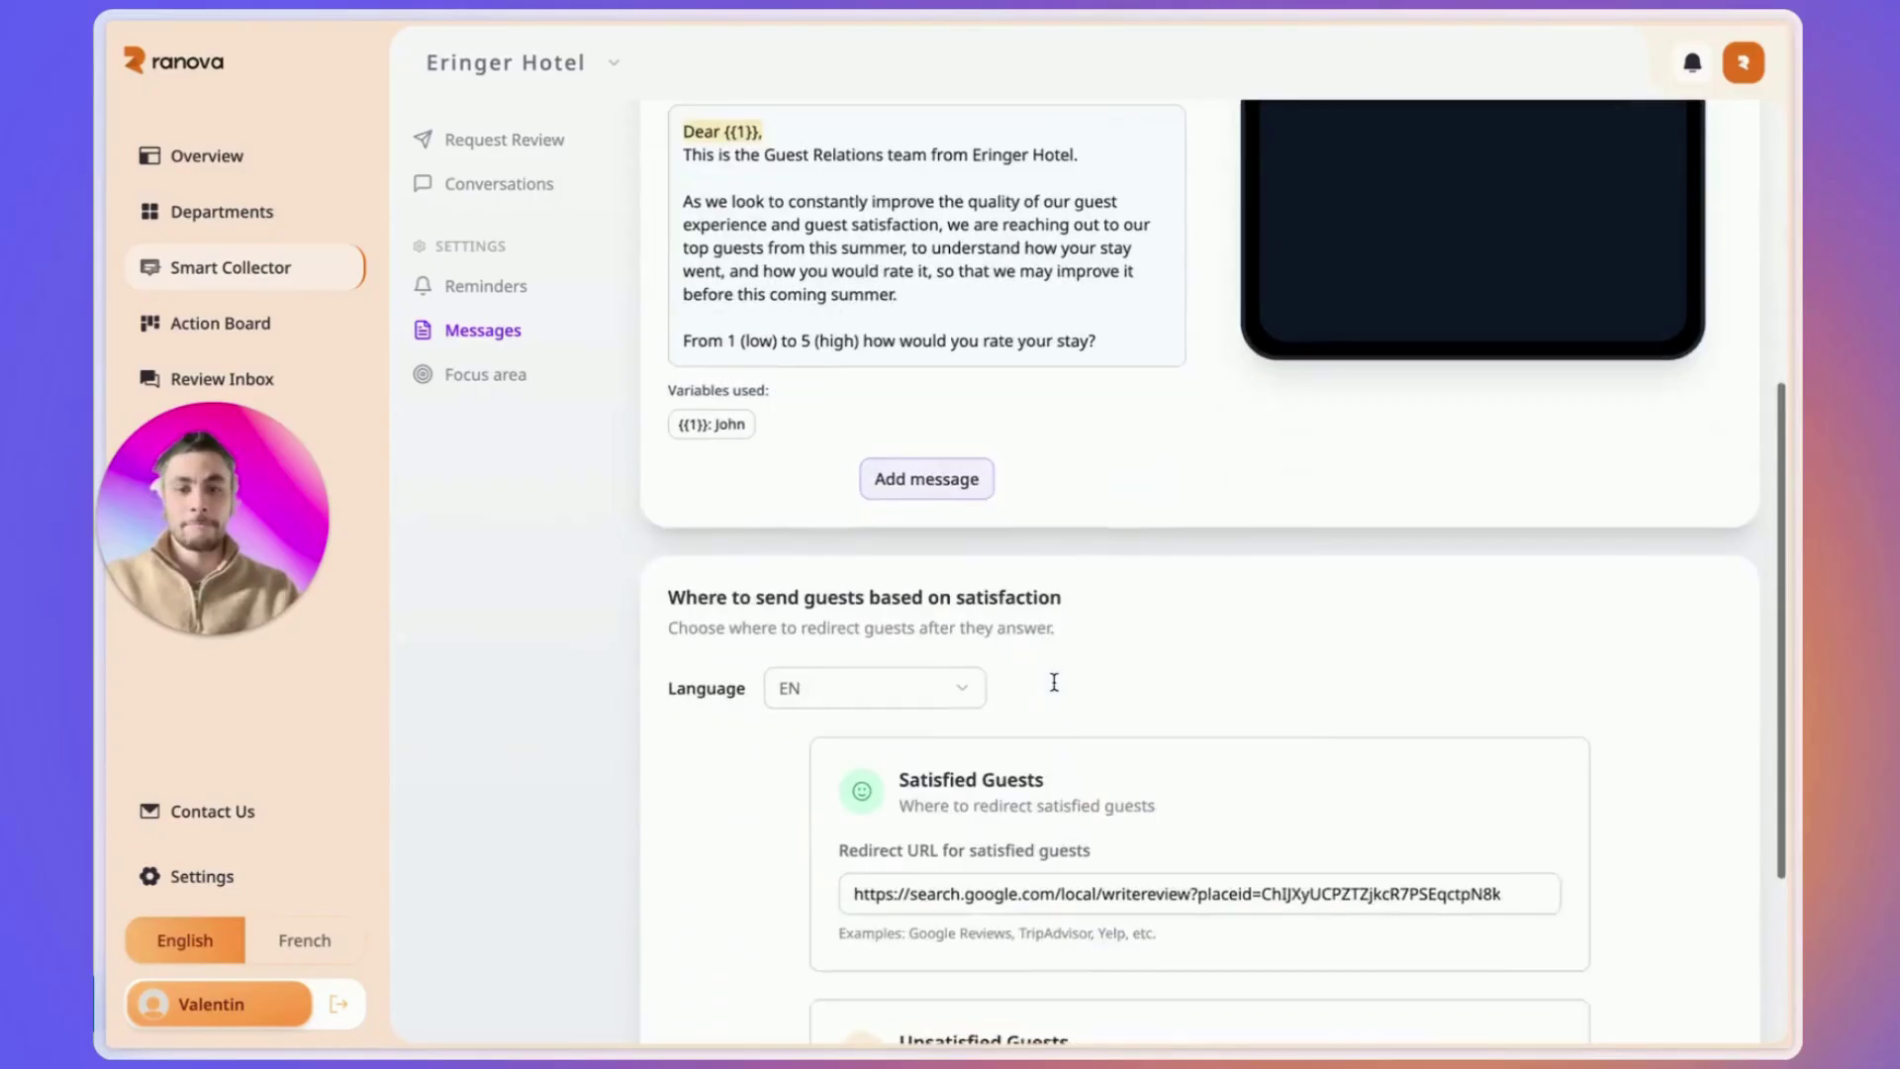
scroll(1192, 369, "up", 1)
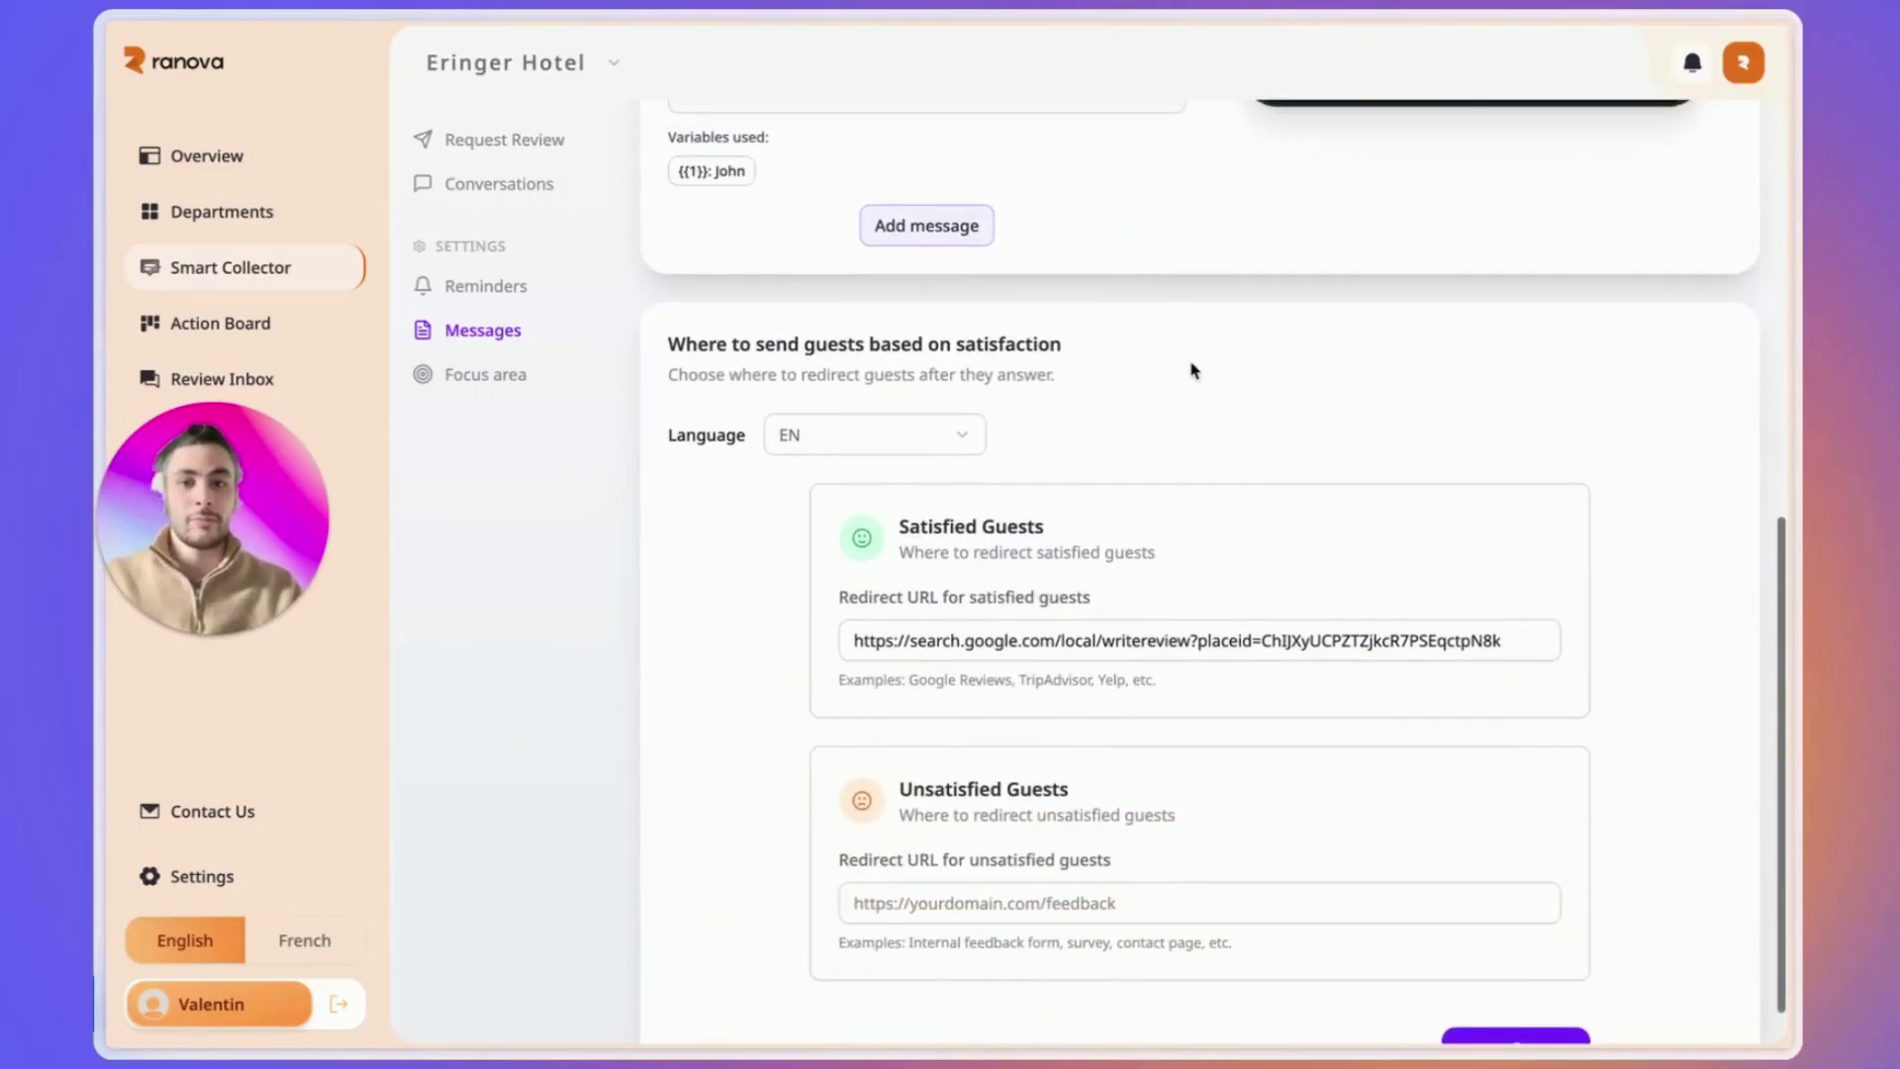
scroll(1192, 369, "down", 2)
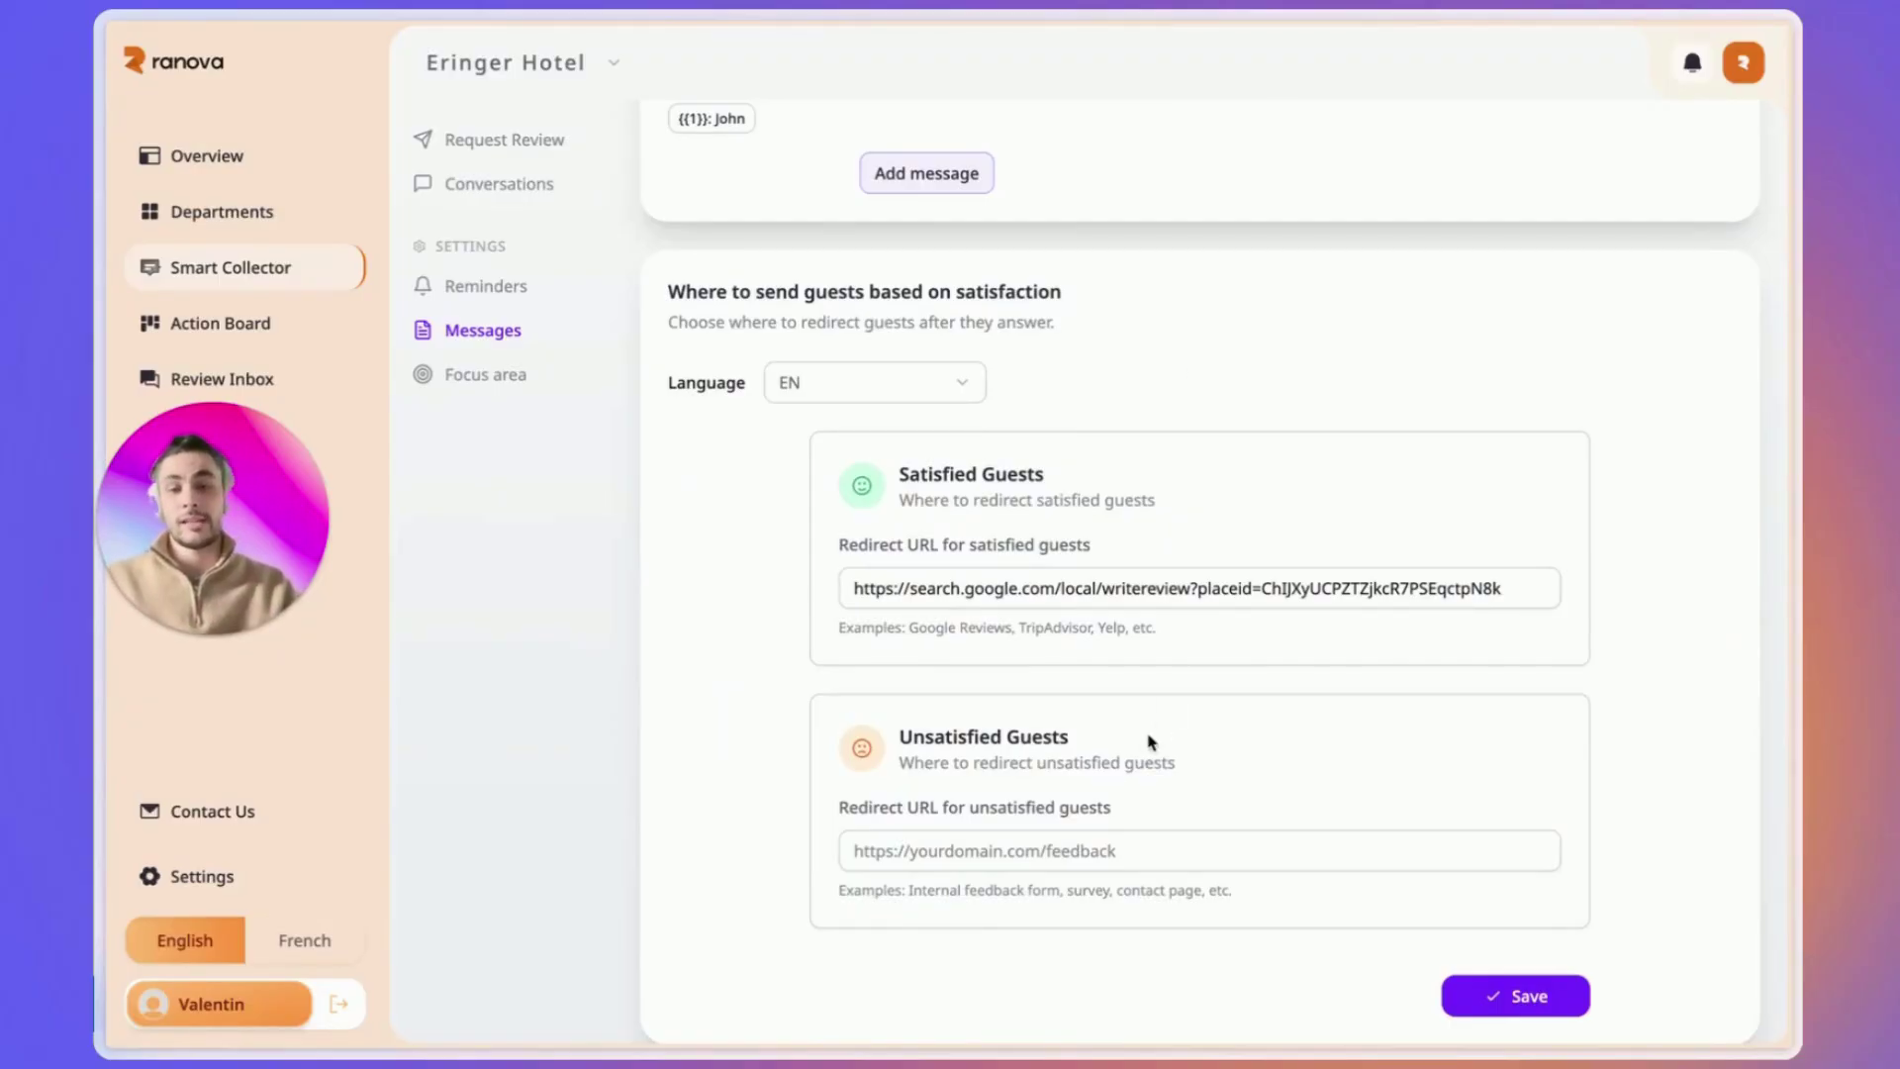
left_click(1062, 852)
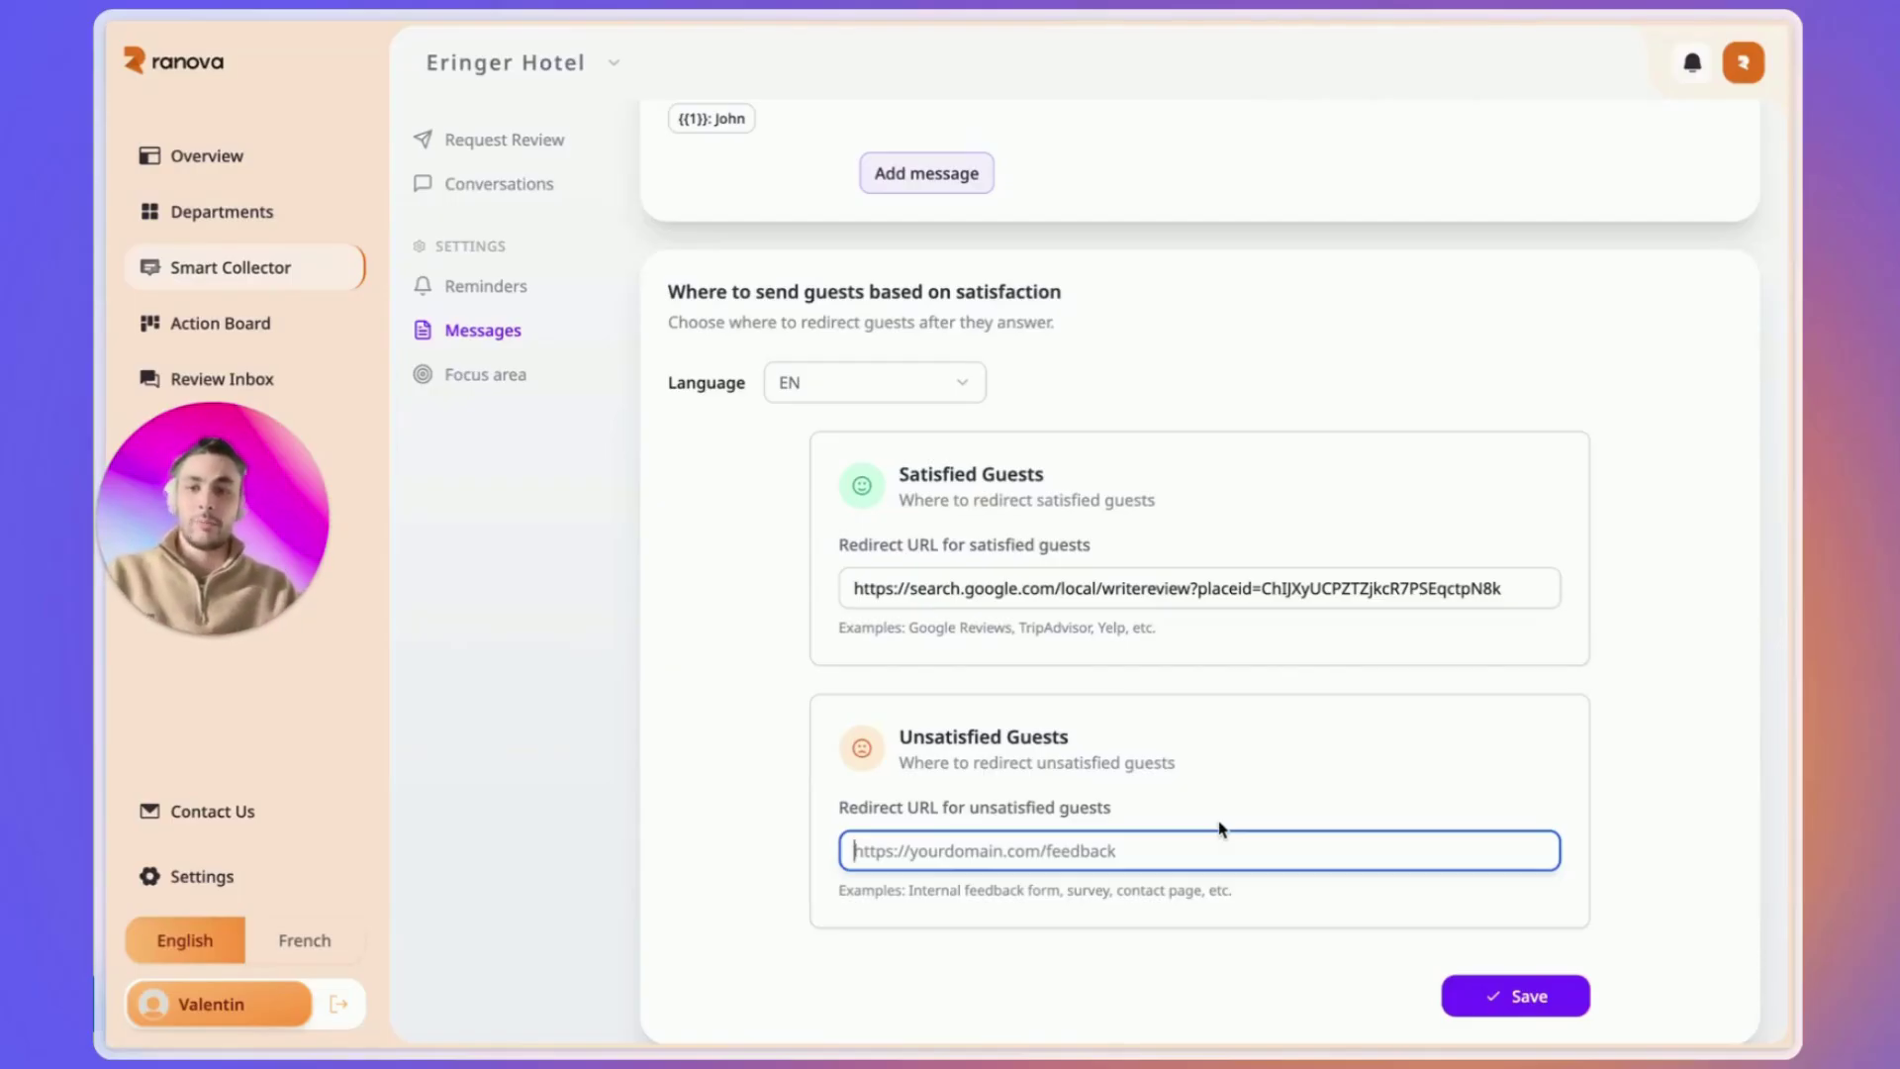
left_click(1022, 584)
key("ctrl+a")
key("Left")
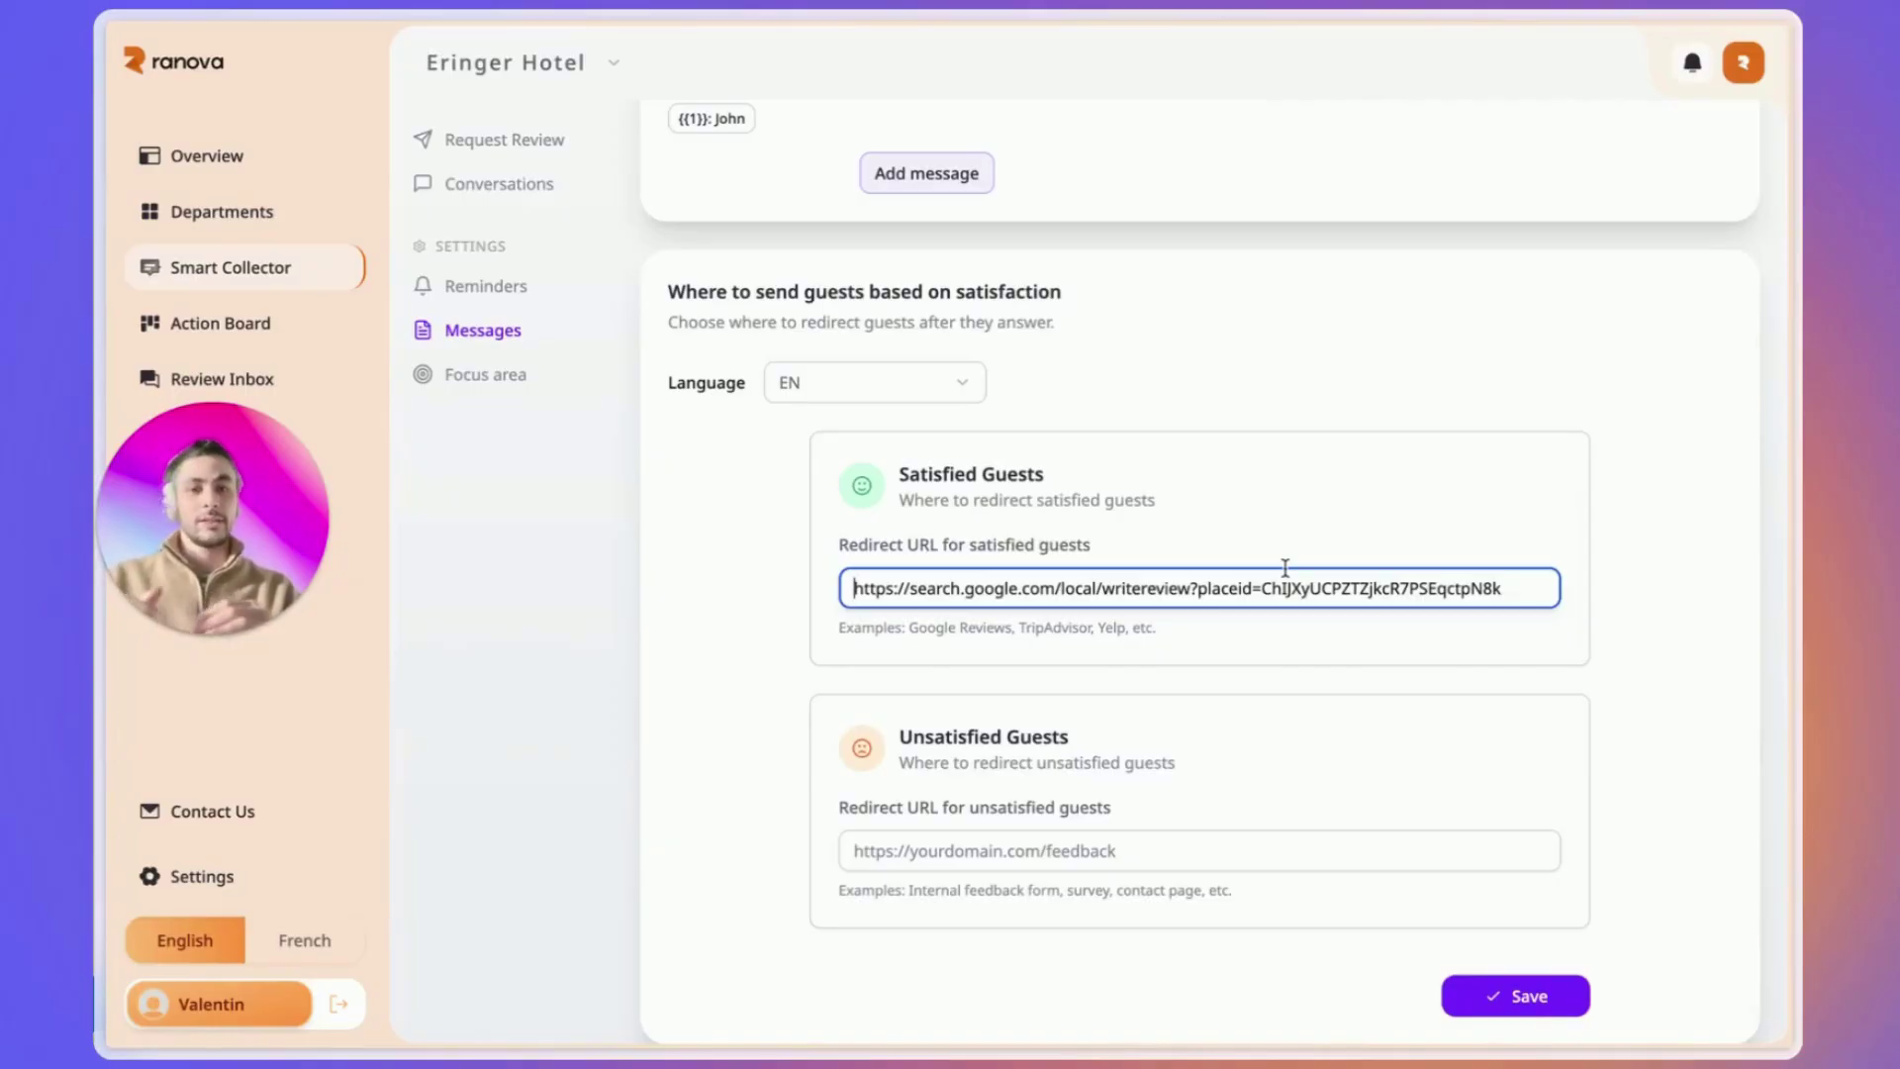
triple_click(1179, 588)
left_click(1299, 527)
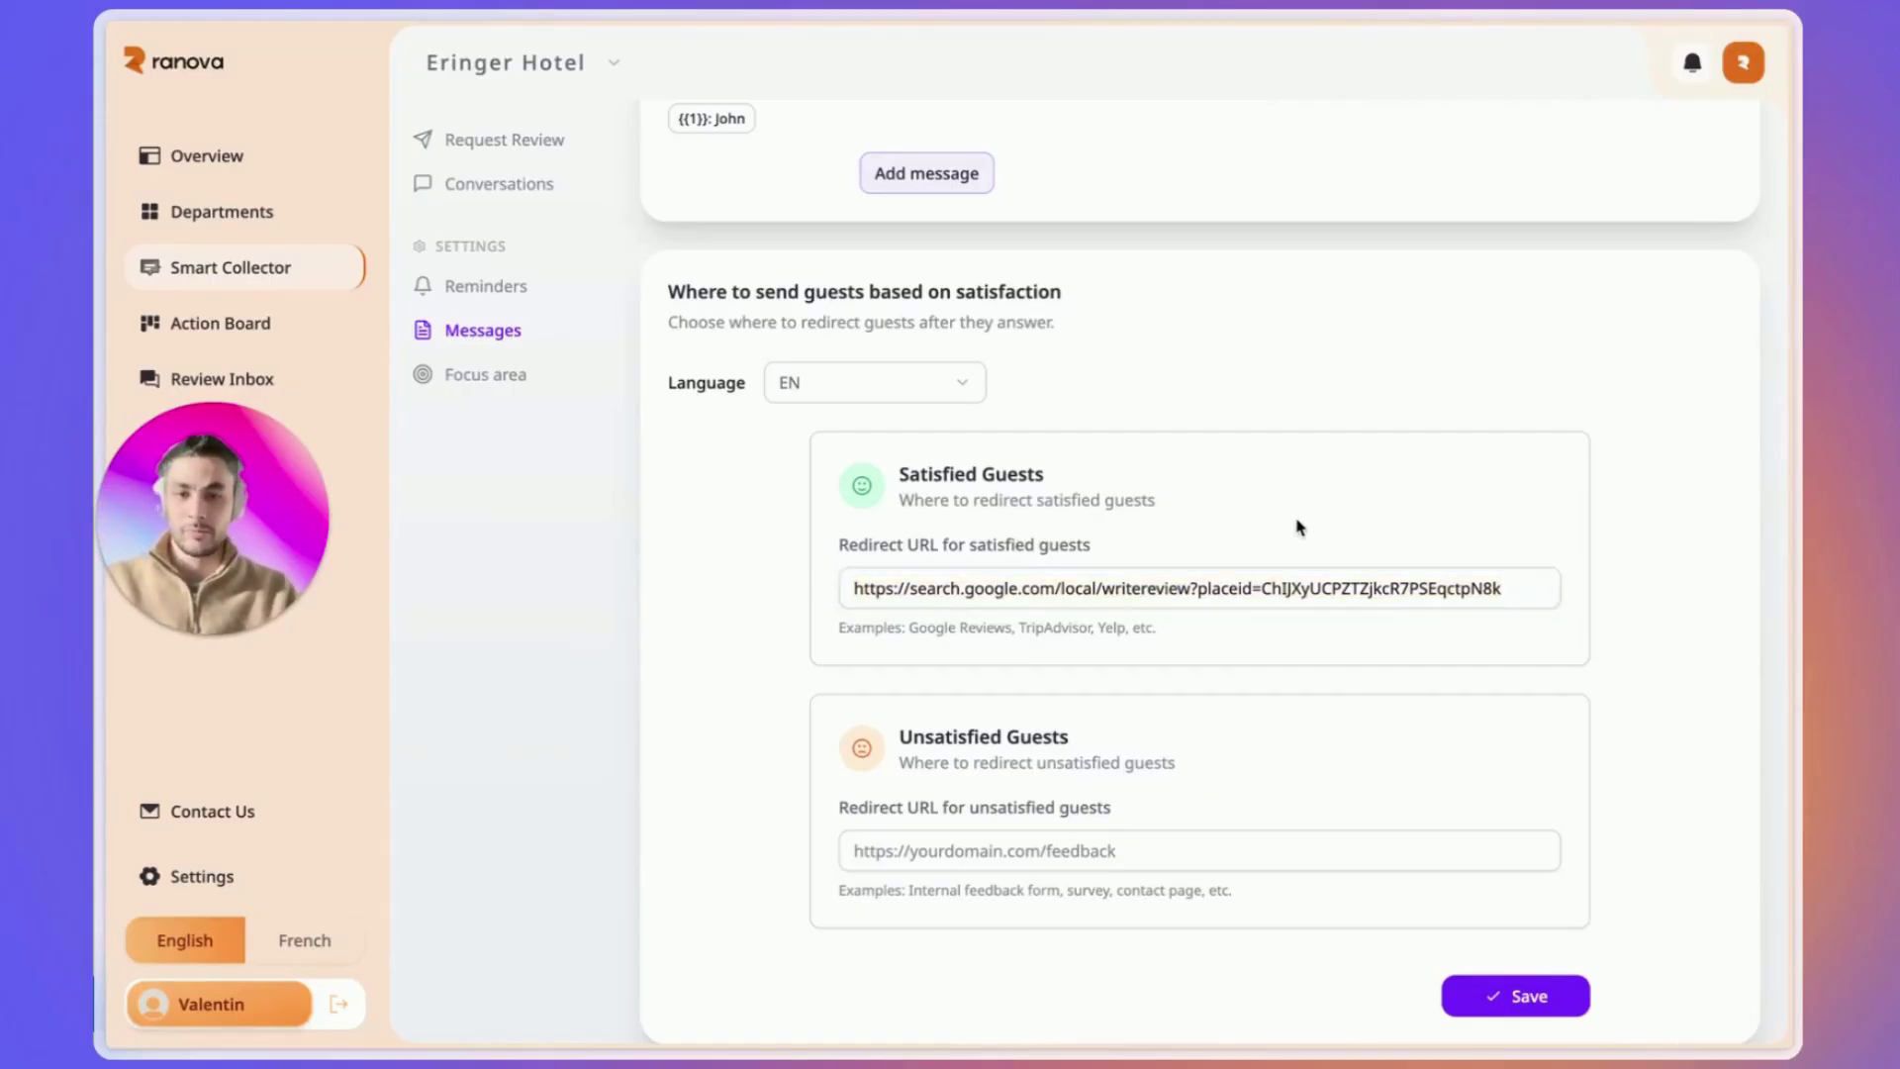
scroll(1280, 674, "up", 1)
scroll(1283, 676, "down", 1)
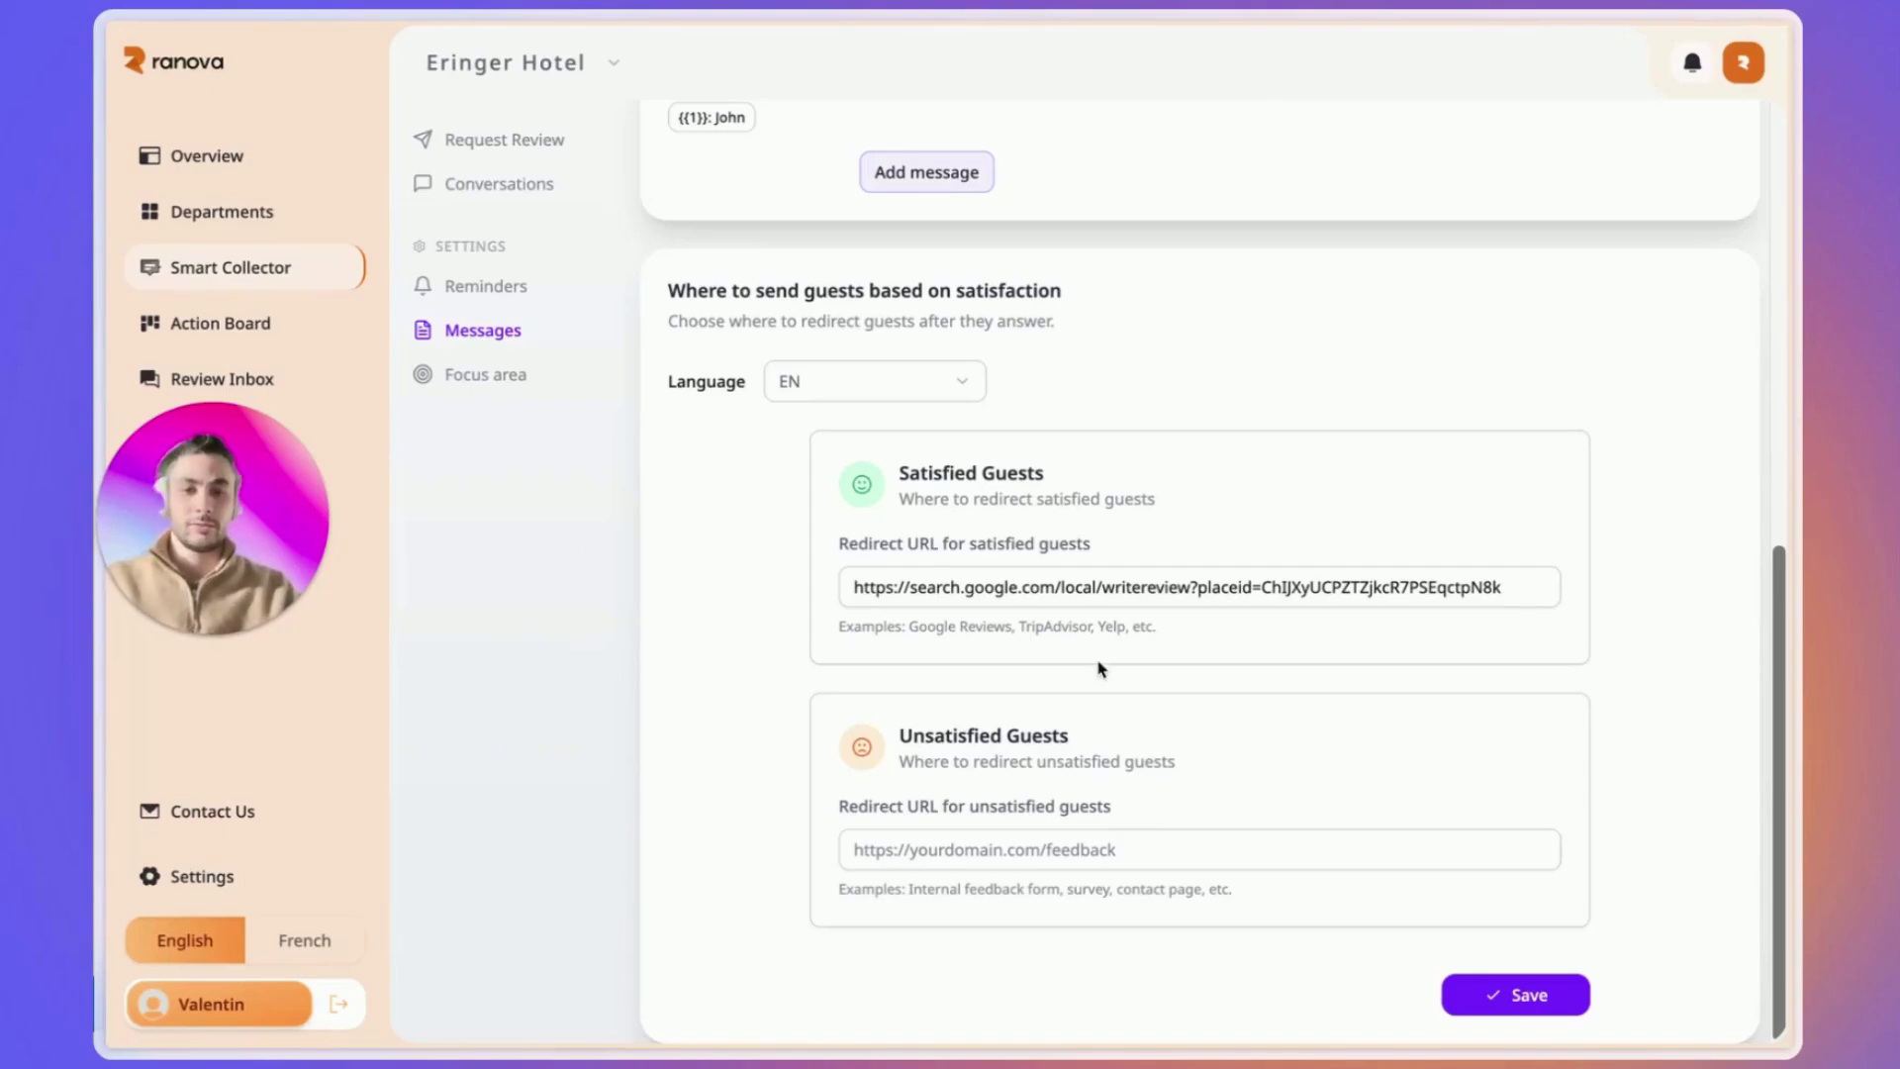
left_click(901, 847)
left_click(745, 740)
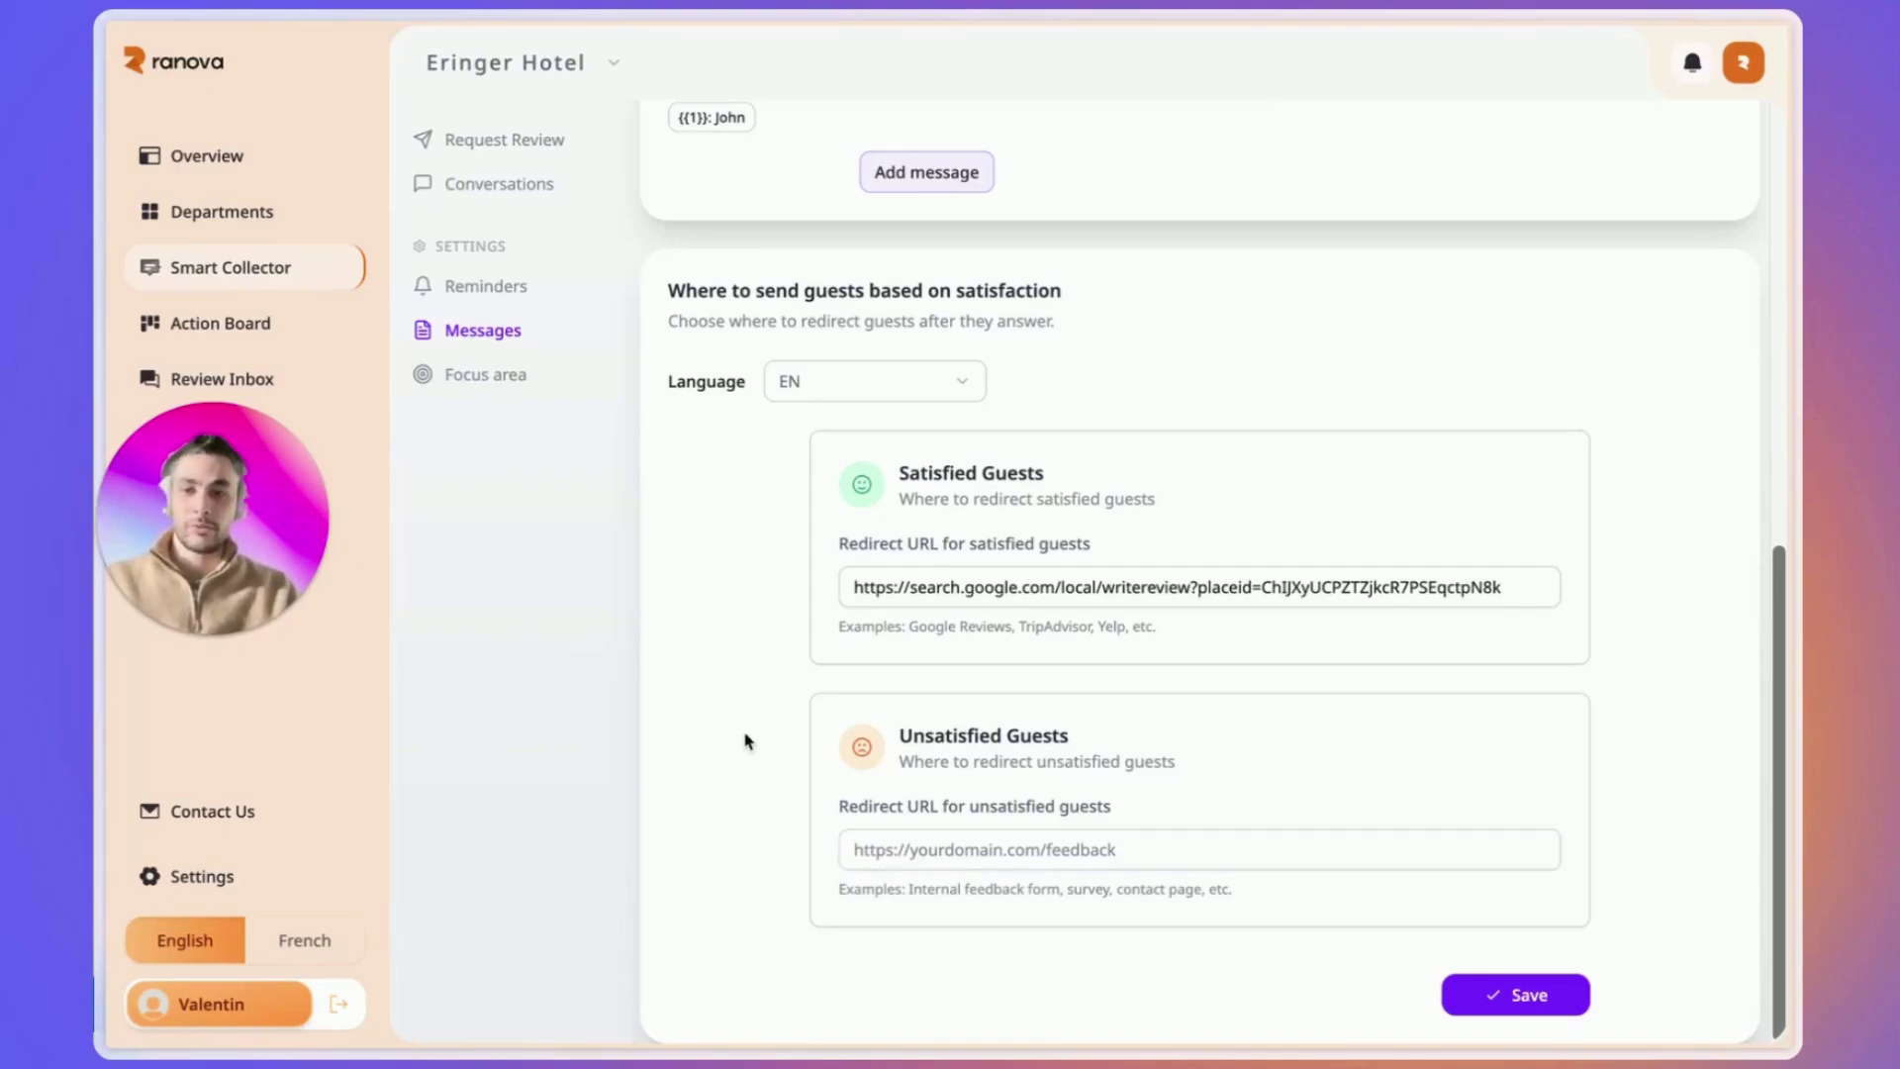
- Enter "Ask about the recent menu change" as the review focus in the Focus area settings
left_click(463, 377)
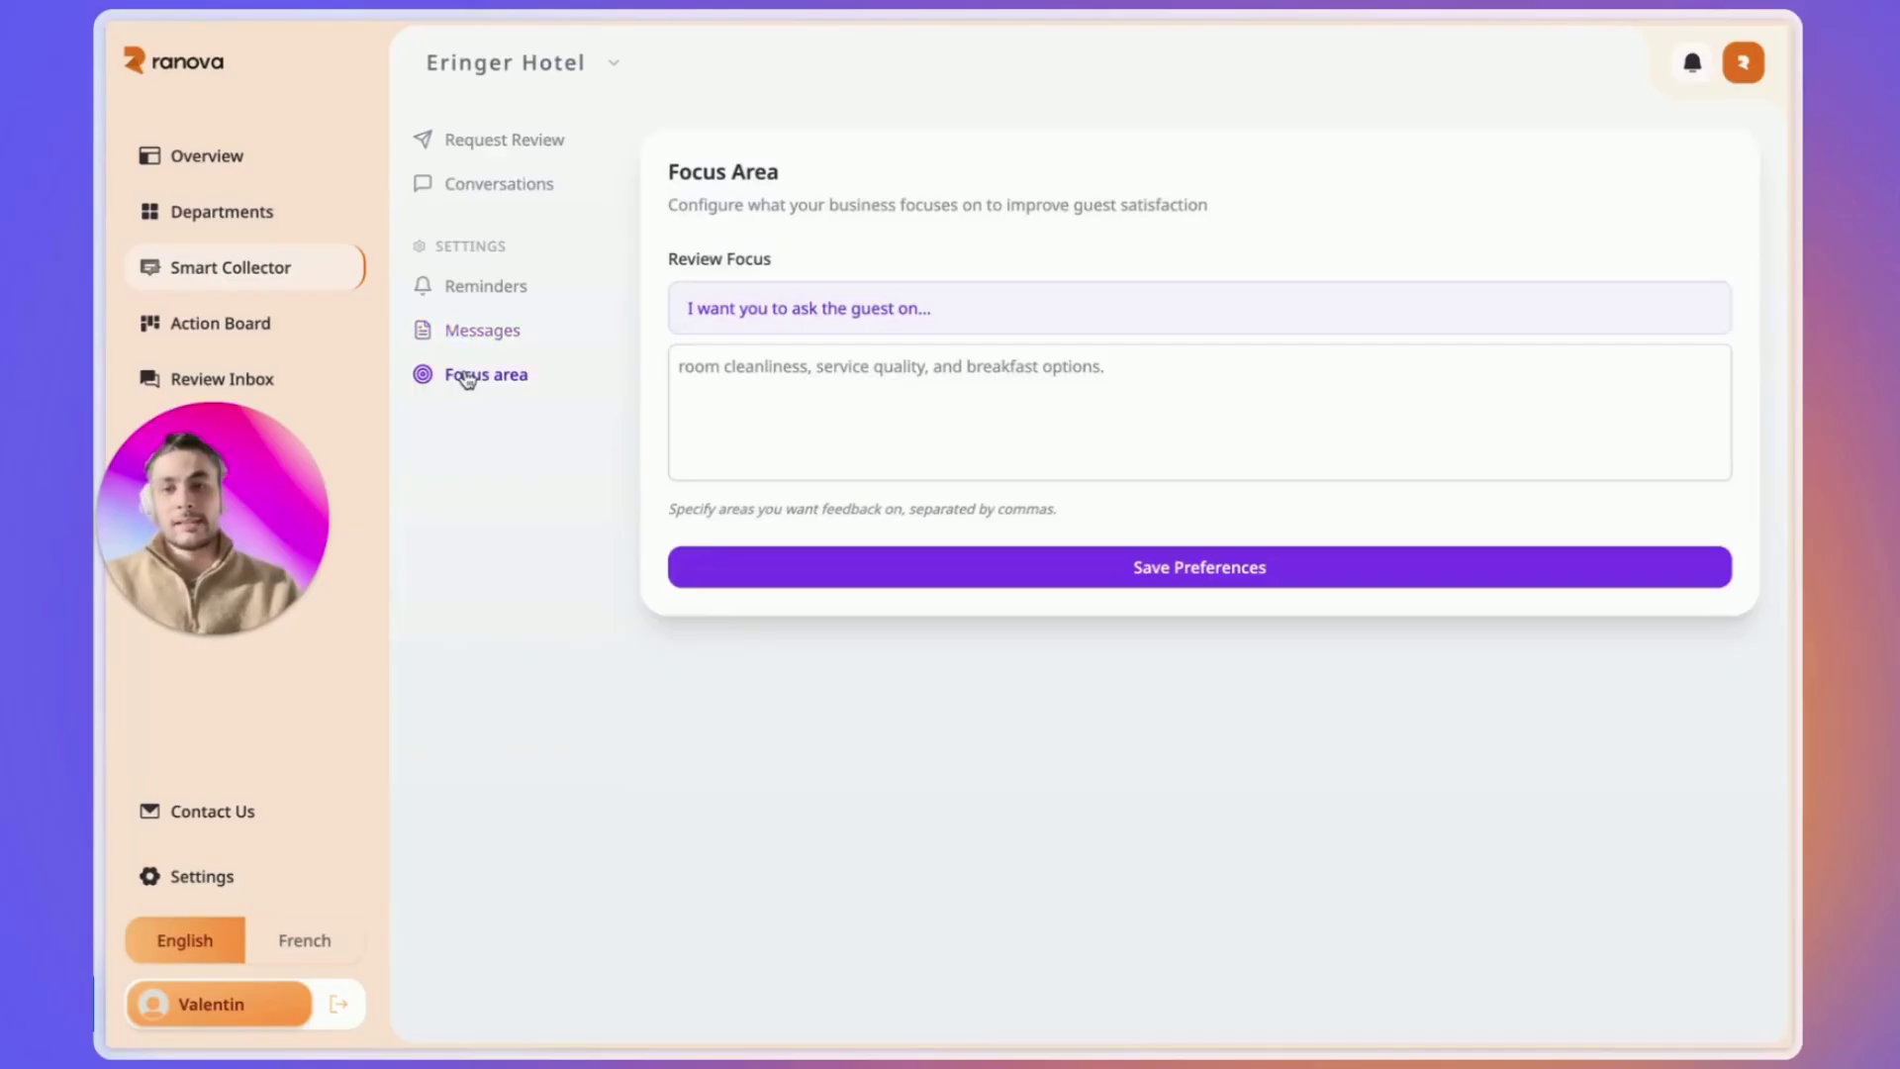
left_click(818, 383)
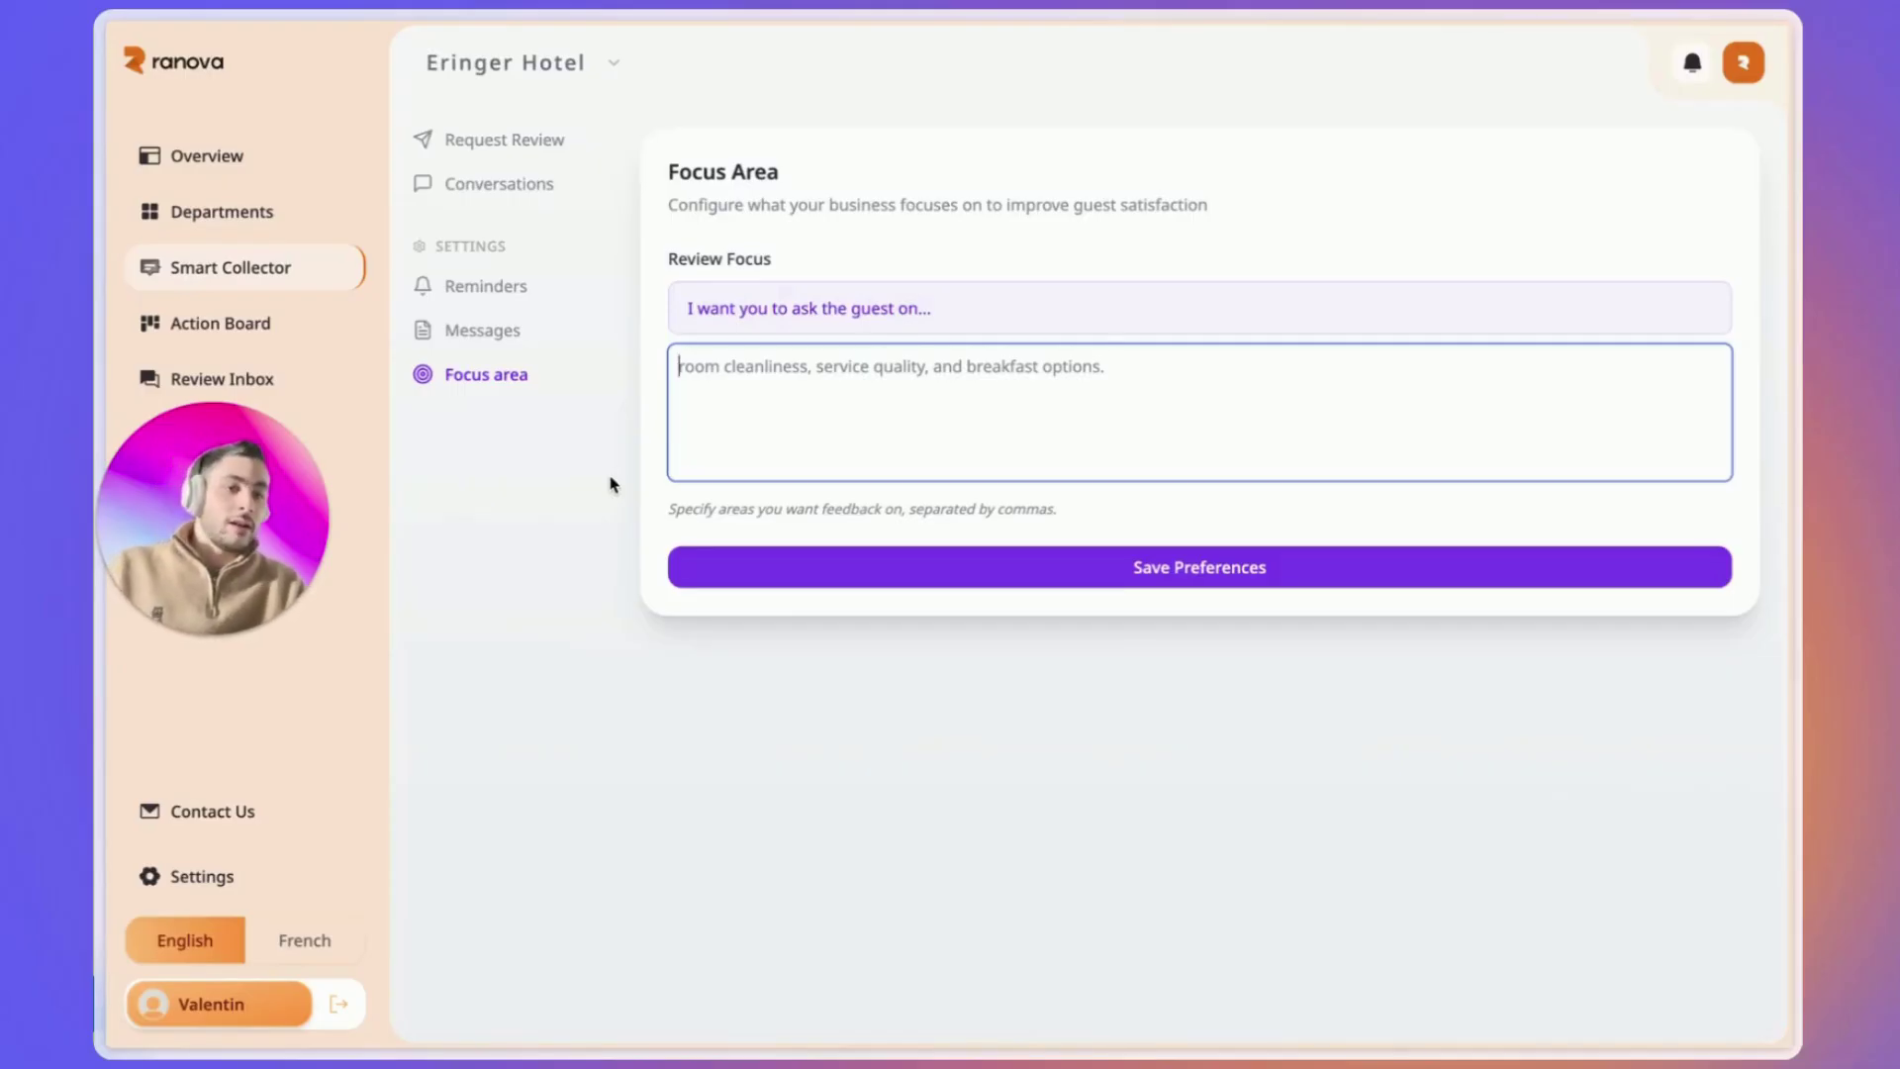
left_click(888, 344)
type("A")
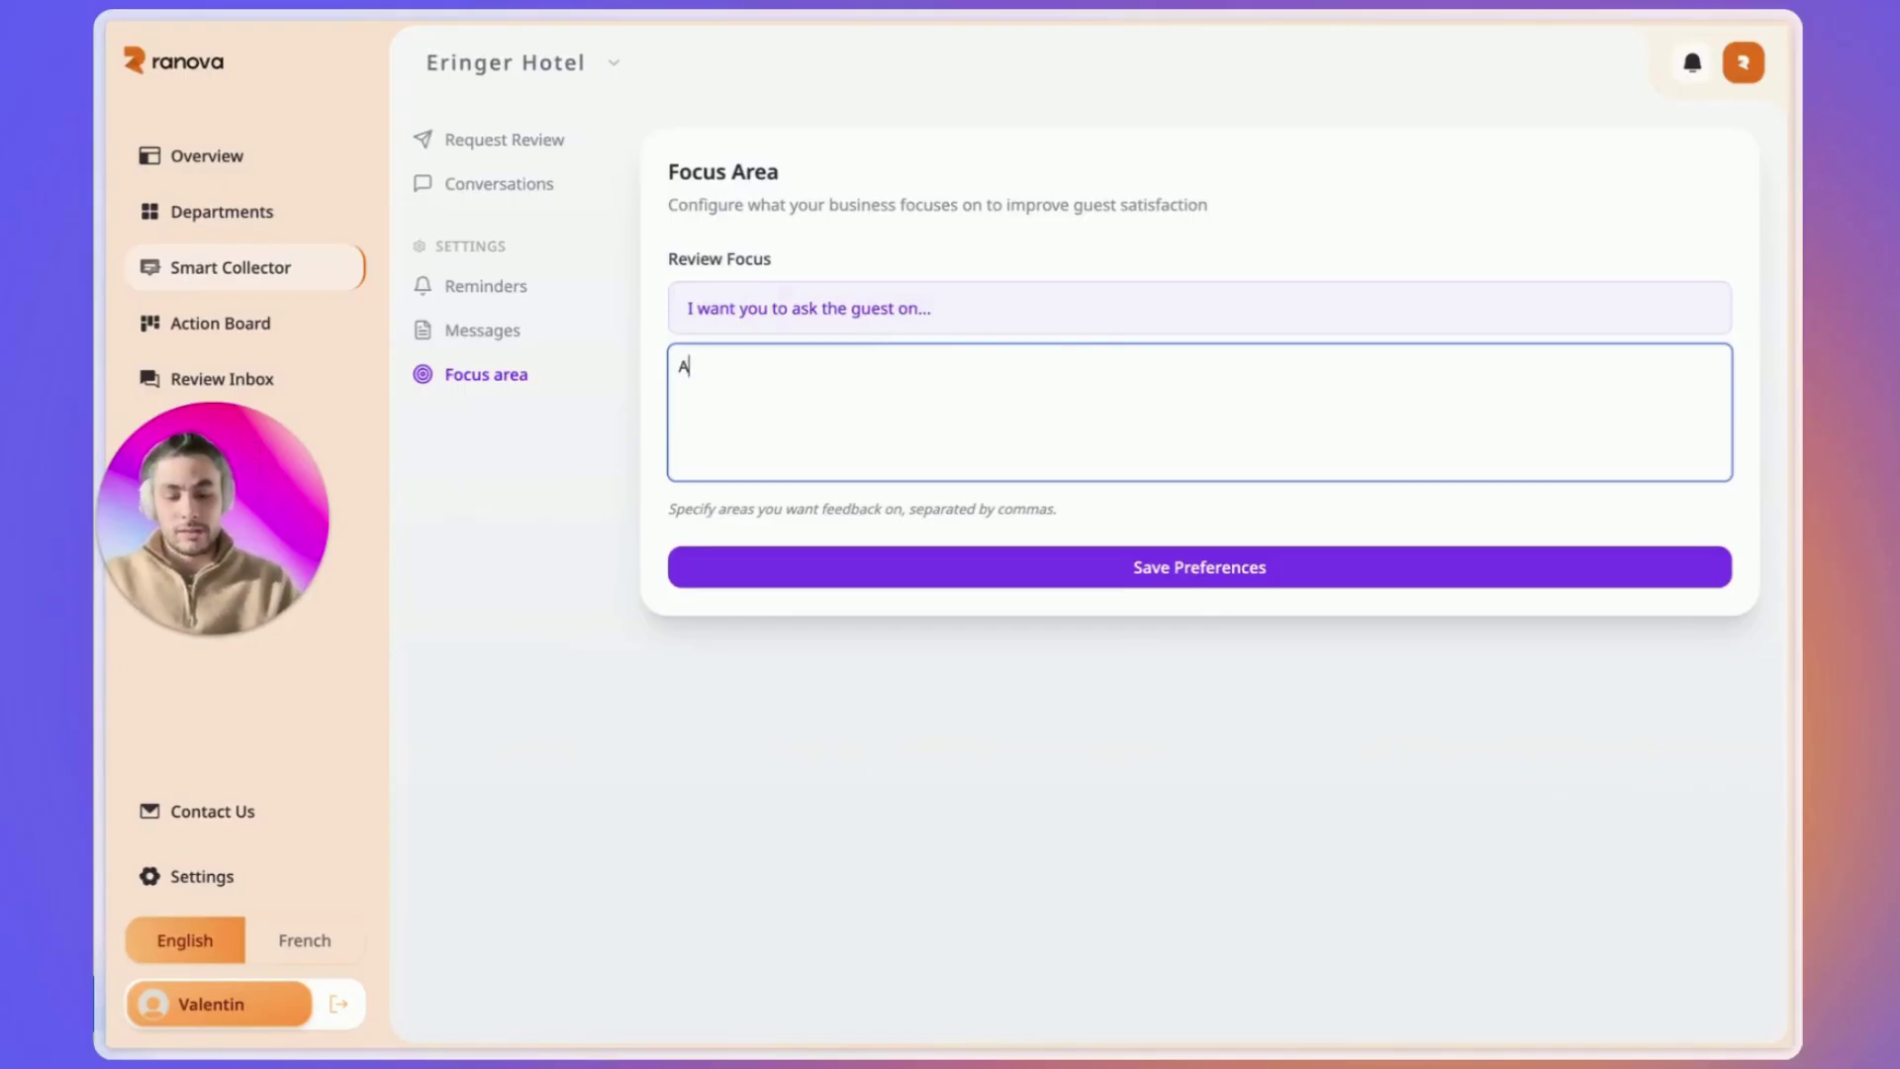
type("sk about the recent menu change")
left_click(122, 424)
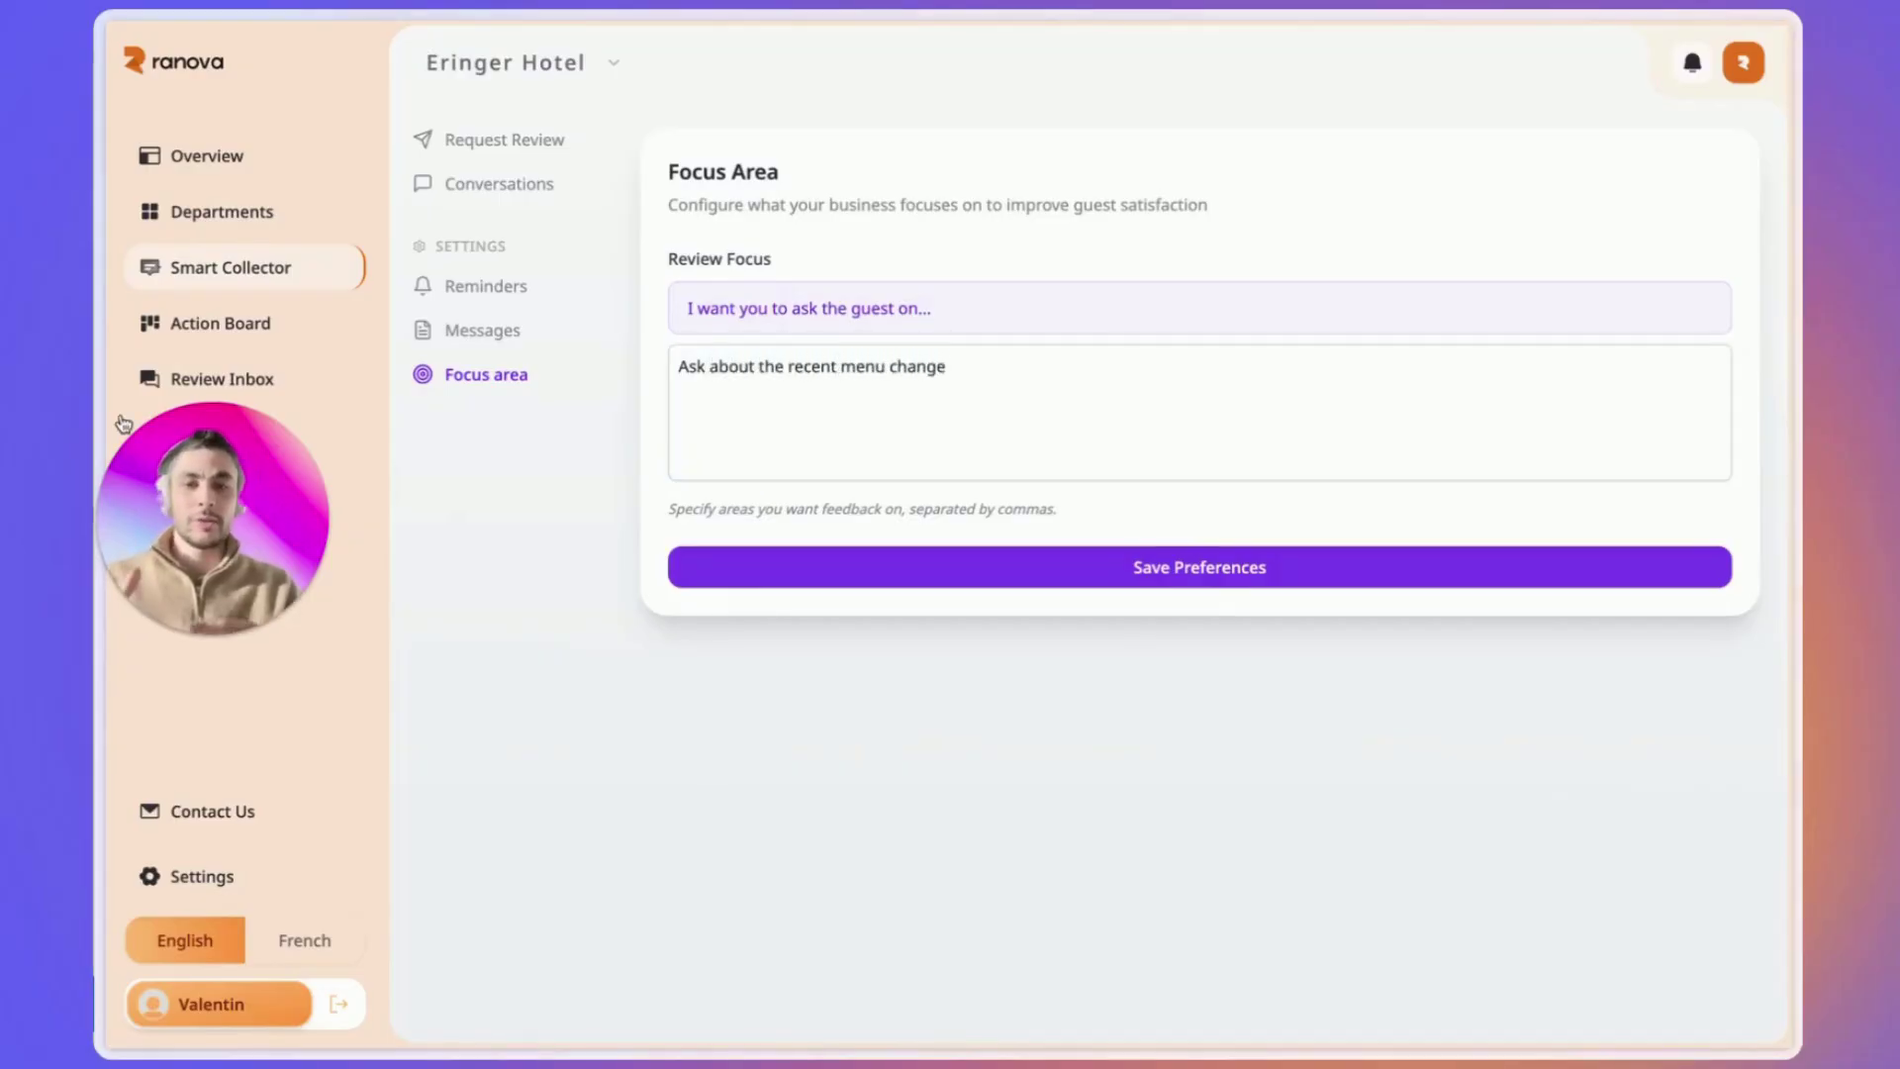